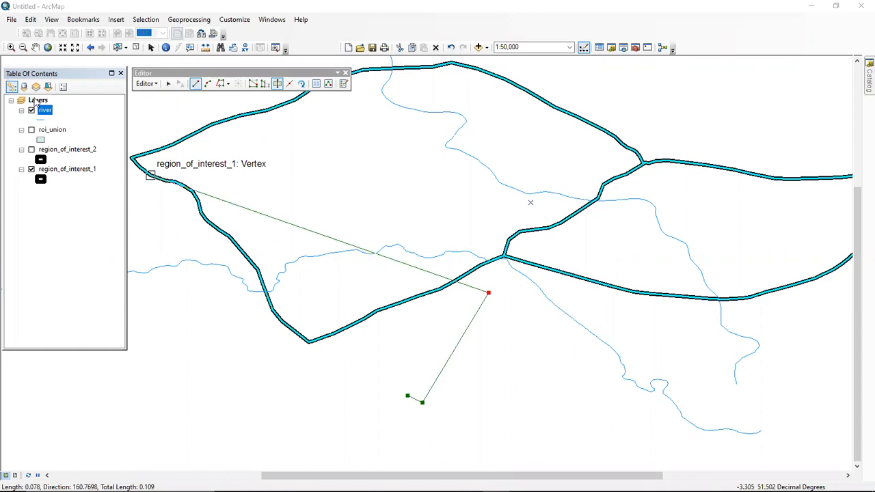
Check the current coordinate system of the Layers data frame in its properties.
right_click(36, 100)
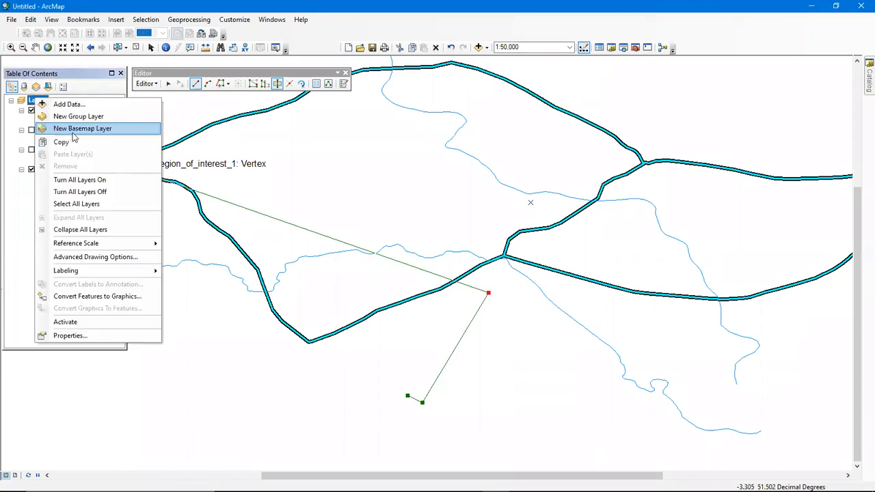
click(71, 336)
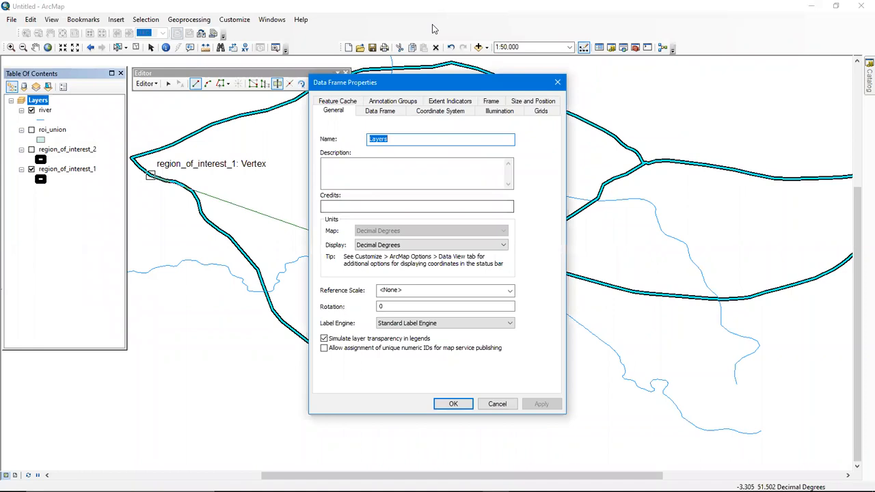
click(432, 25)
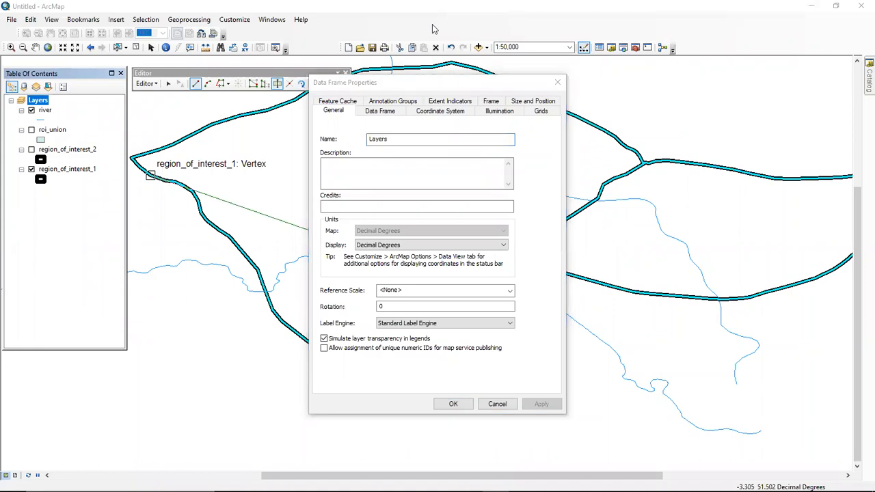
click(443, 112)
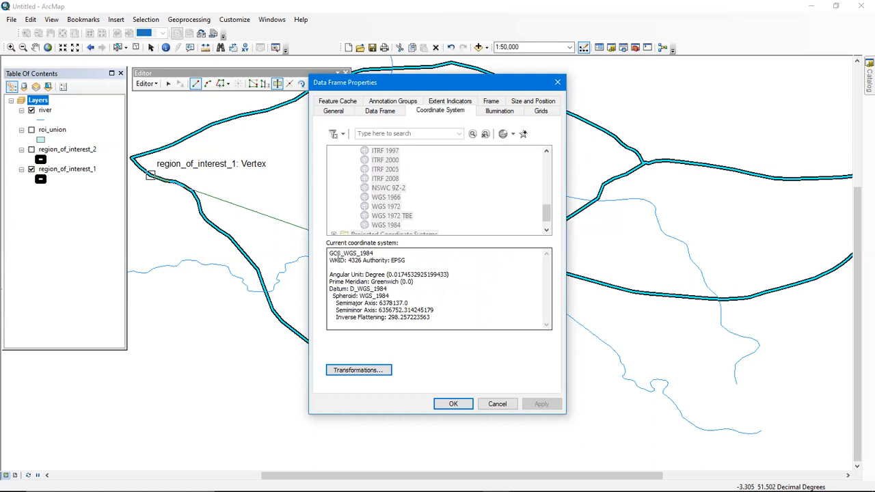
double_click(345, 254)
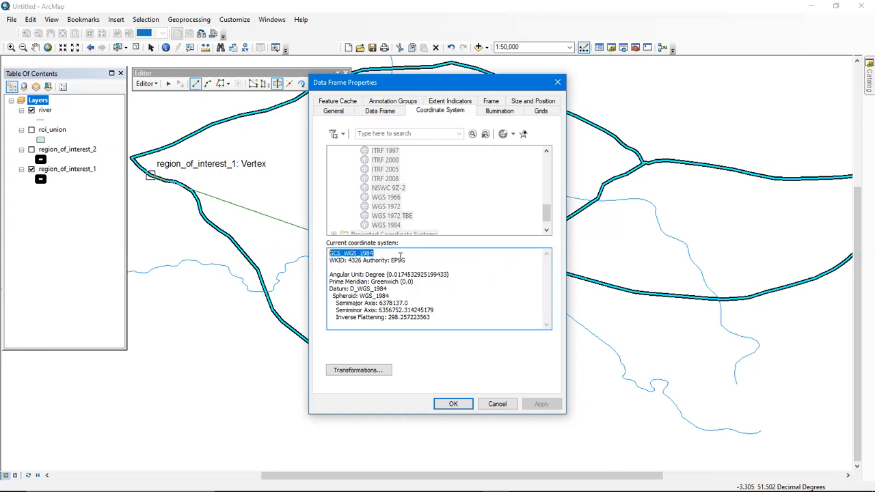
click(339, 255)
click(420, 254)
click(449, 399)
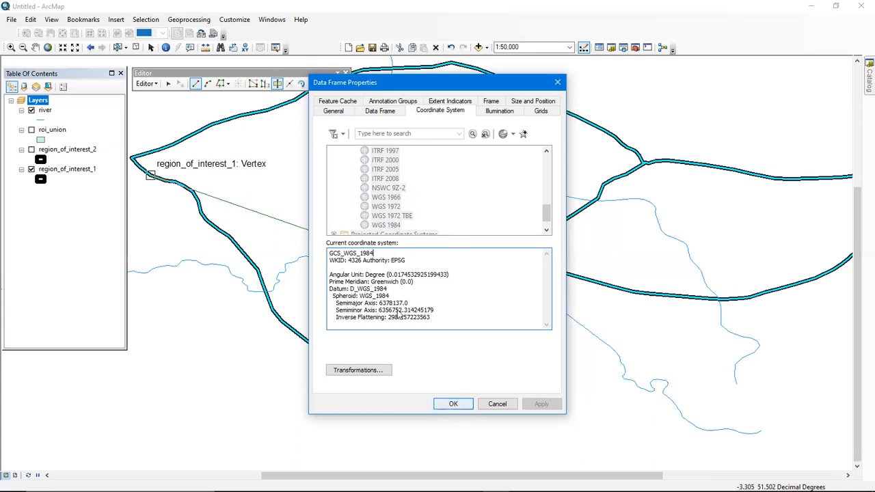
click(455, 404)
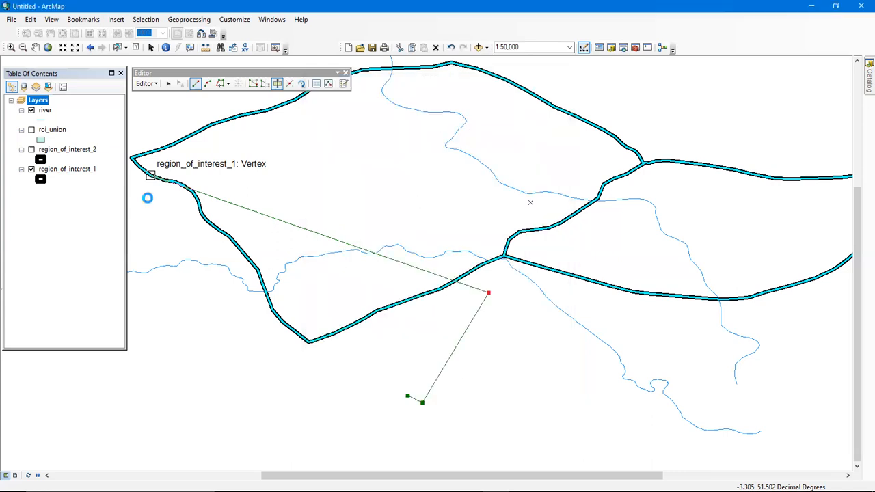
Open the attribute table of the region_of_interest_1 layer and move it clear of the Editor toolbar.
click(285, 377)
right_click(62, 171)
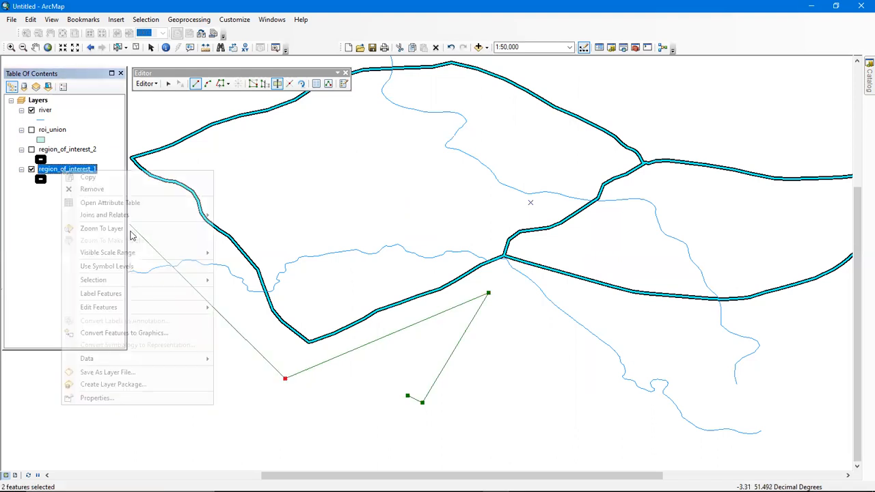
click(129, 202)
drag(315, 224, 301, 145)
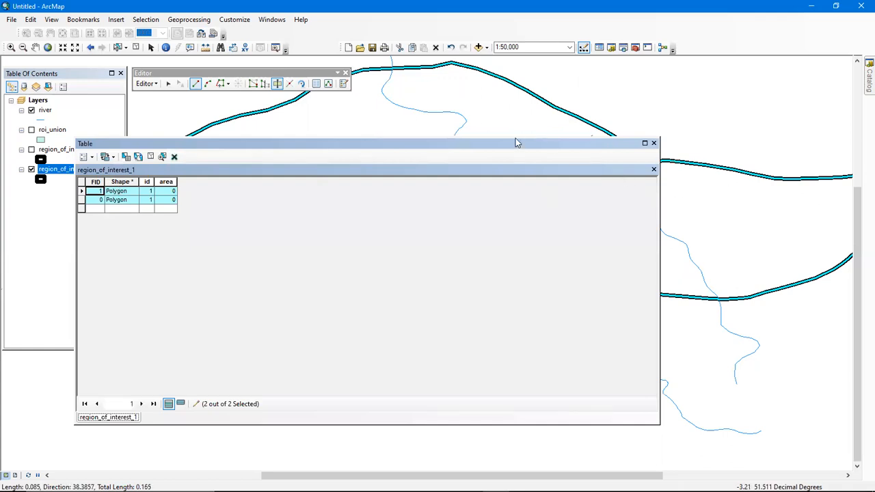
Stop the current editing session and save the edits.
click(146, 84)
click(159, 106)
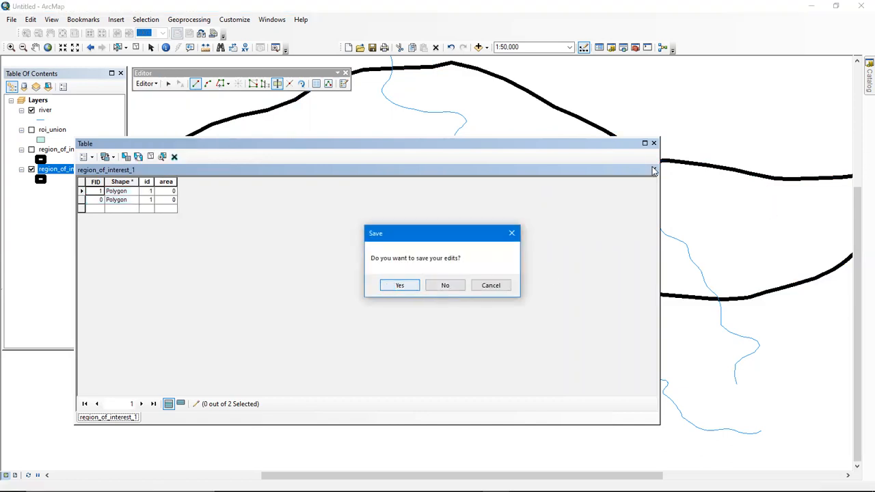
key(Return)
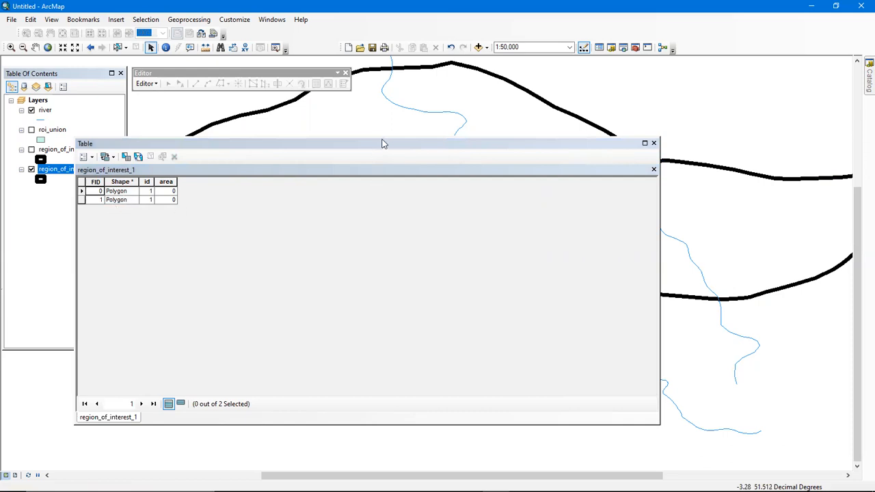
Reposition the attribute table below the map's upper part and select the region_of_interest_1 polygon with FID 0.
drag(406, 240, 406, 241)
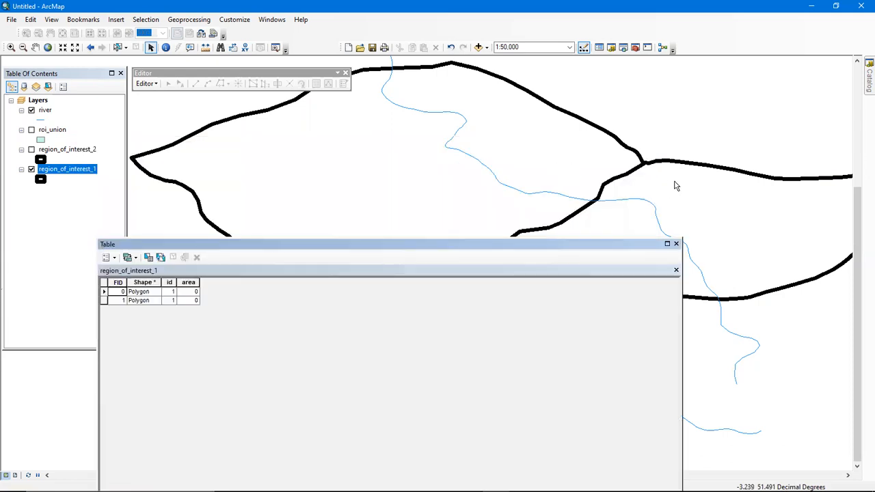
drag(301, 245, 300, 171)
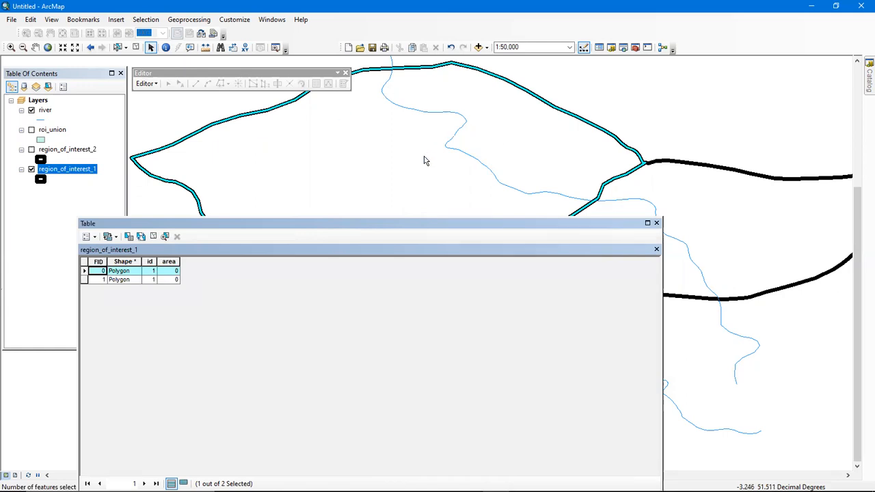
click(238, 222)
Start Calculate Geometry on the area field outside an edit session and try to use Area as the property.
right_click(173, 261)
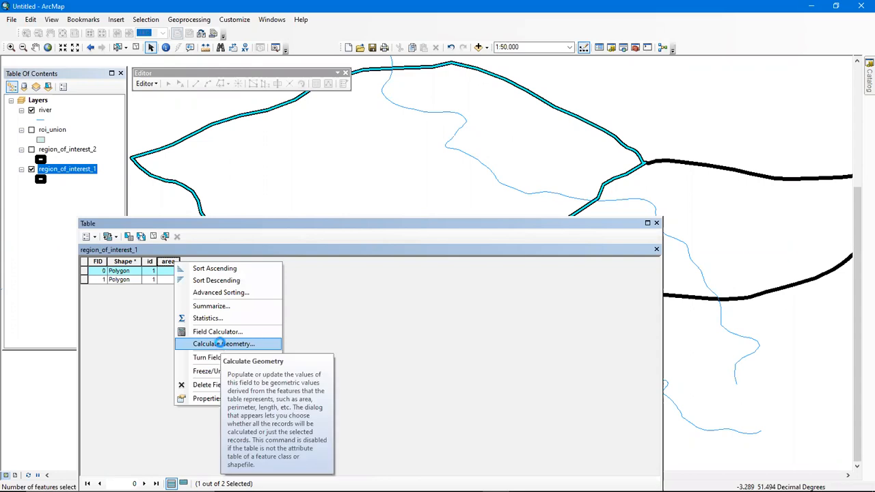
click(221, 346)
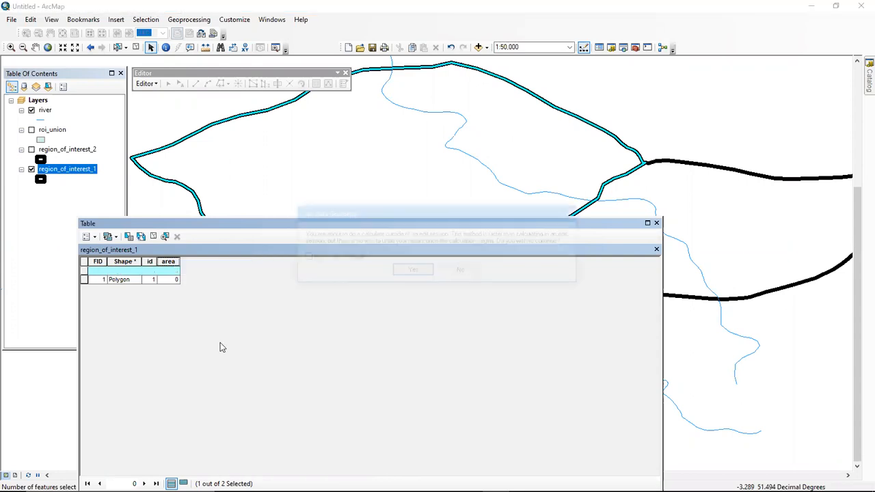
click(413, 271)
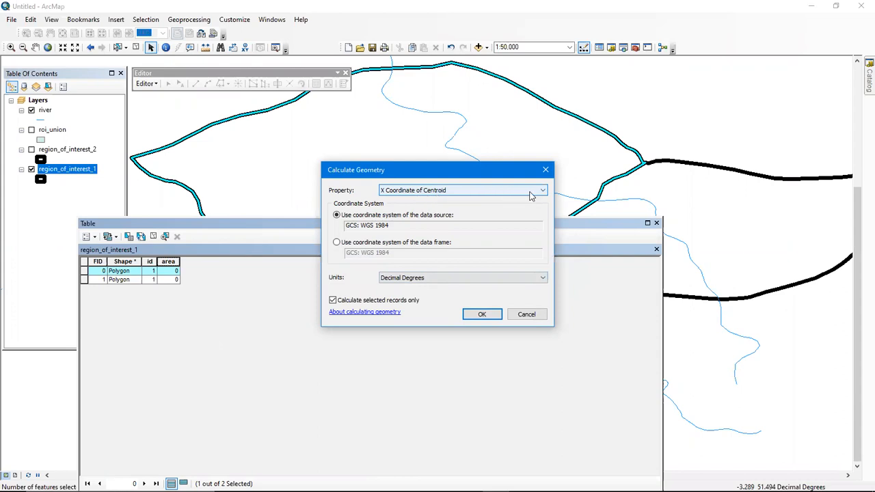
click(490, 194)
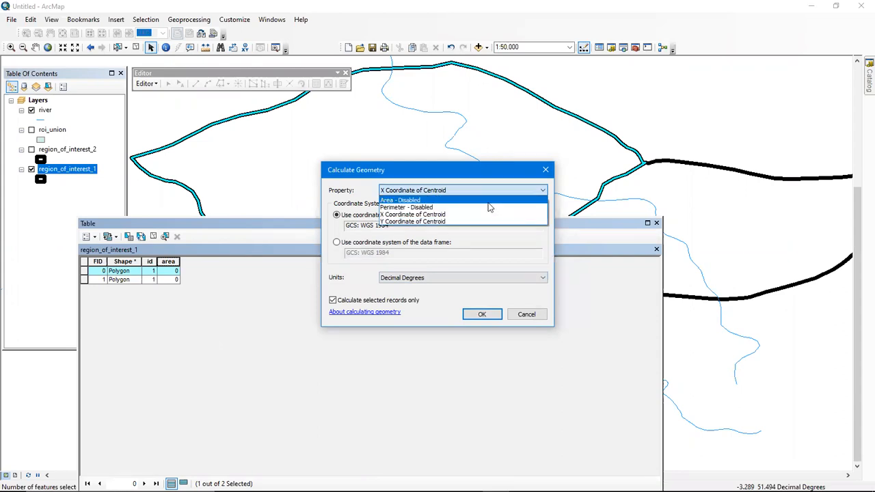
click(395, 200)
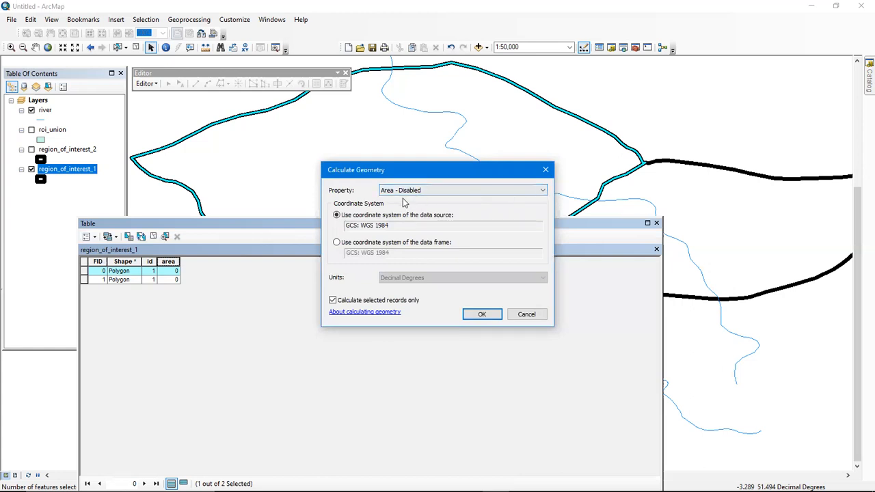
Try Perimeter as the geometry property, and close the geometry calculation and the attribute table without applying anything.
click(403, 191)
click(394, 206)
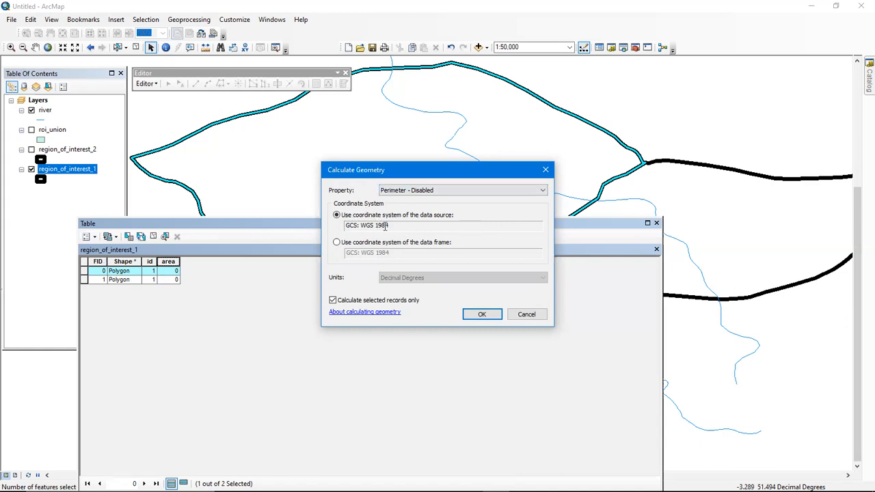
triple_click(346, 226)
click(404, 229)
click(545, 171)
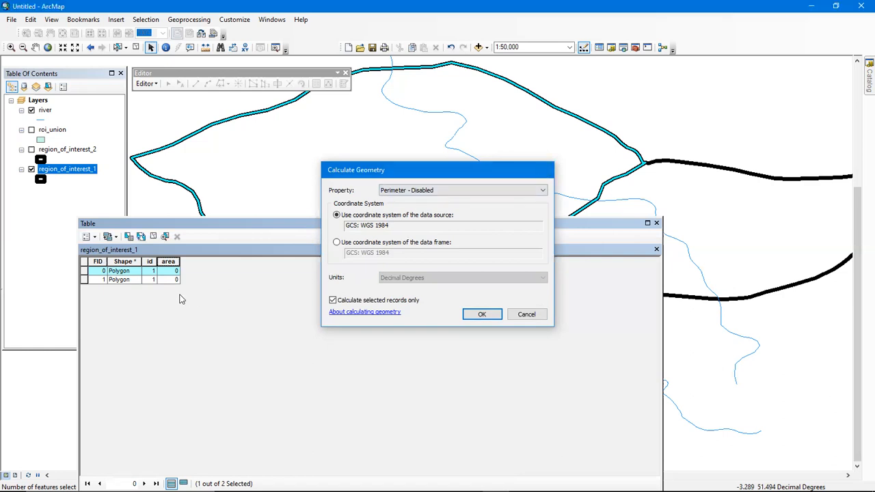
drag(319, 225, 326, 197)
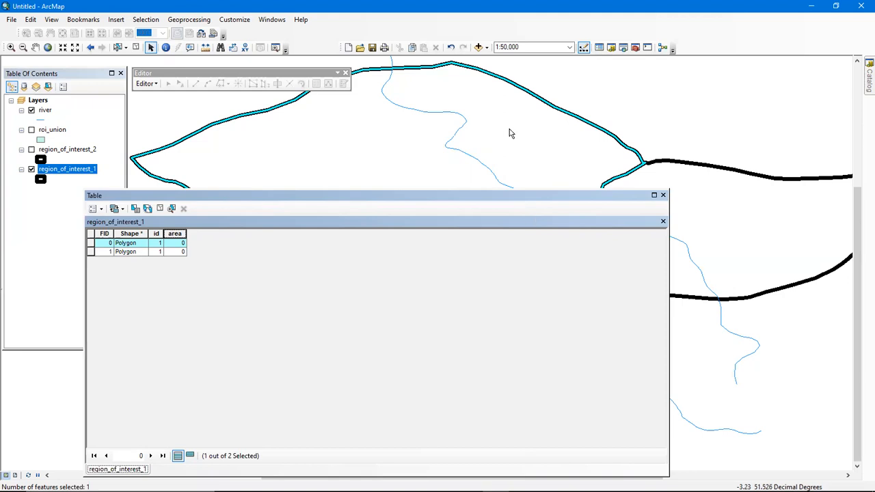
click(663, 196)
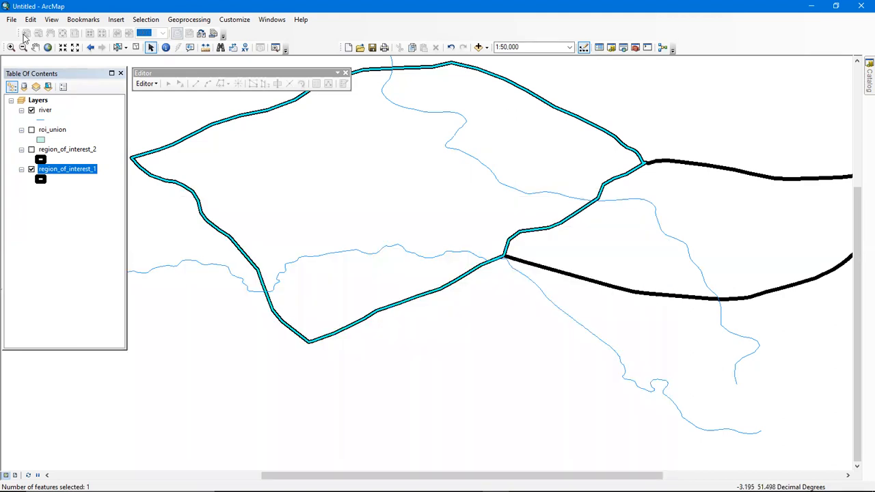
Open the Layers data frame's coordinate system settings and expand the Projected Coordinate Systems group.
click(37, 101)
right_click(37, 102)
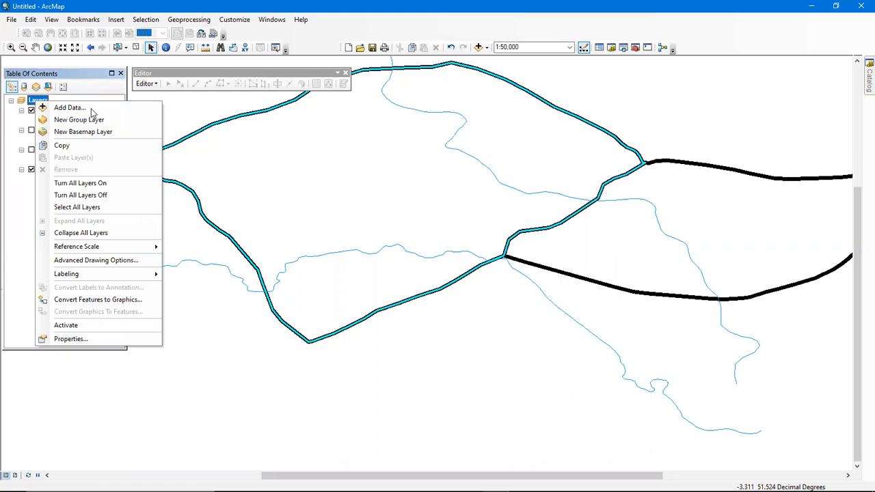
click(81, 339)
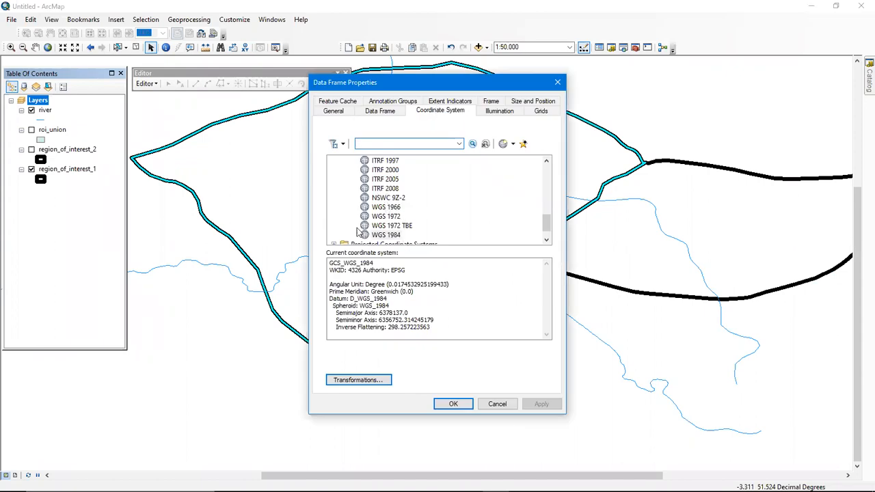
scroll(357, 232, down, 1)
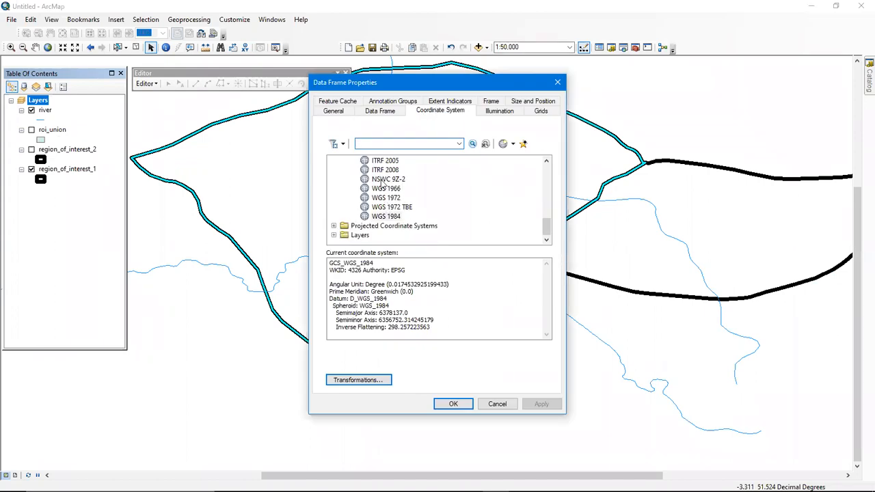
scroll(382, 183, up, 2)
scroll(367, 198, up, 3)
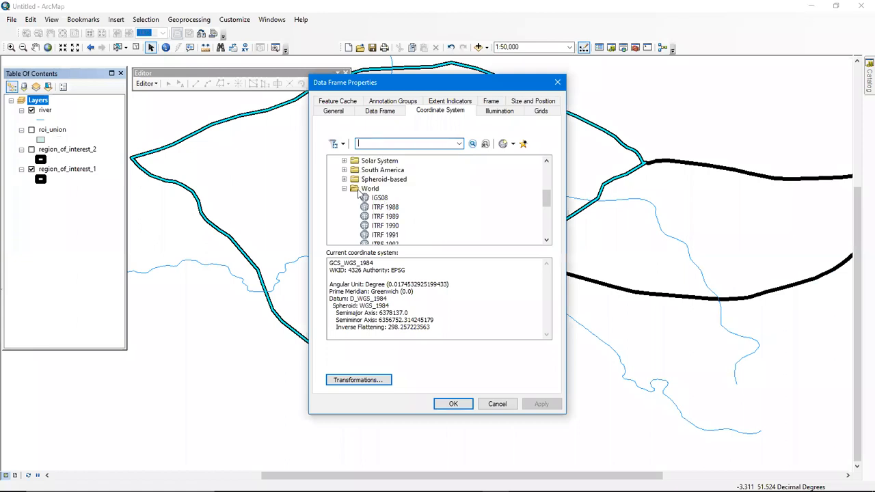
scroll(374, 198, down, 3)
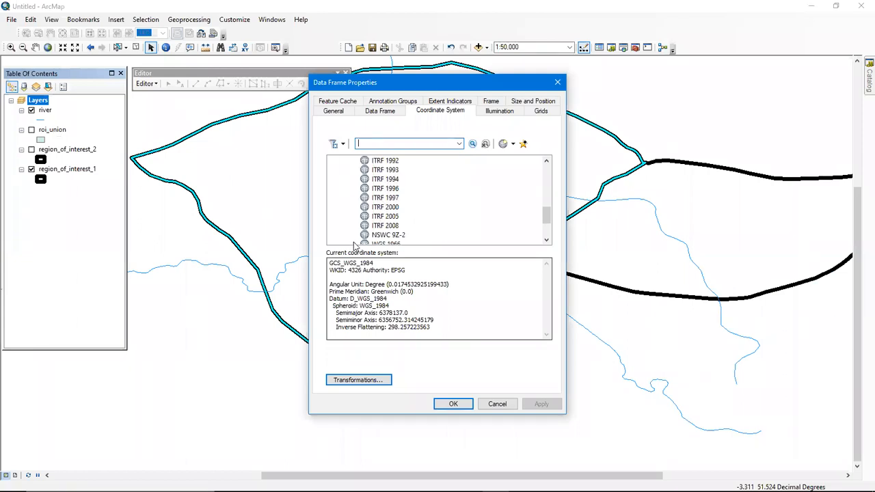
scroll(353, 231, down, 2)
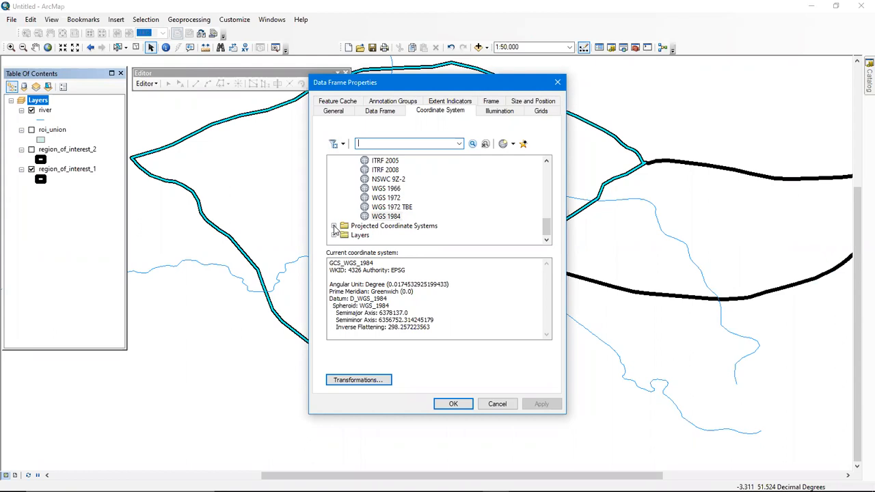
click(334, 226)
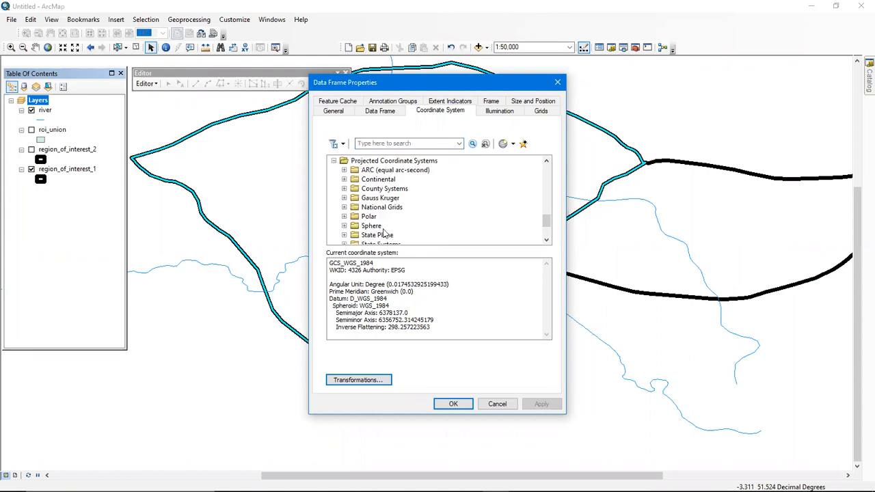
scroll(385, 236, down, 2)
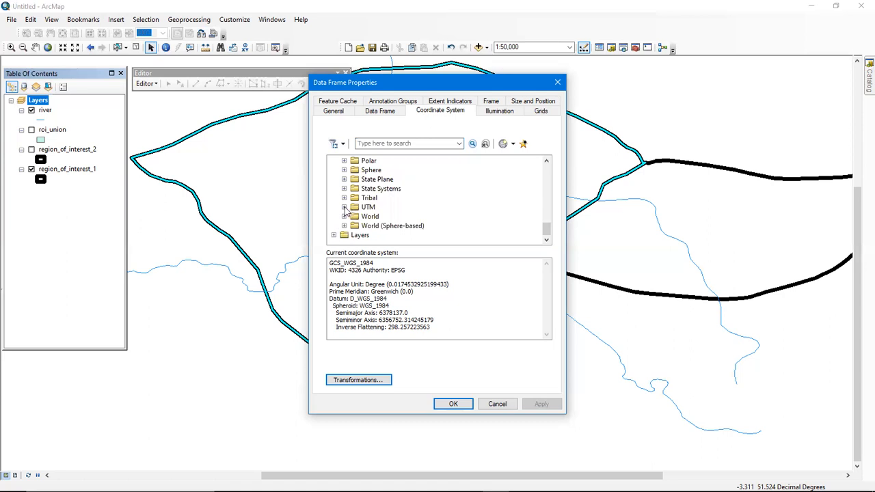
scroll(362, 207, up, 1)
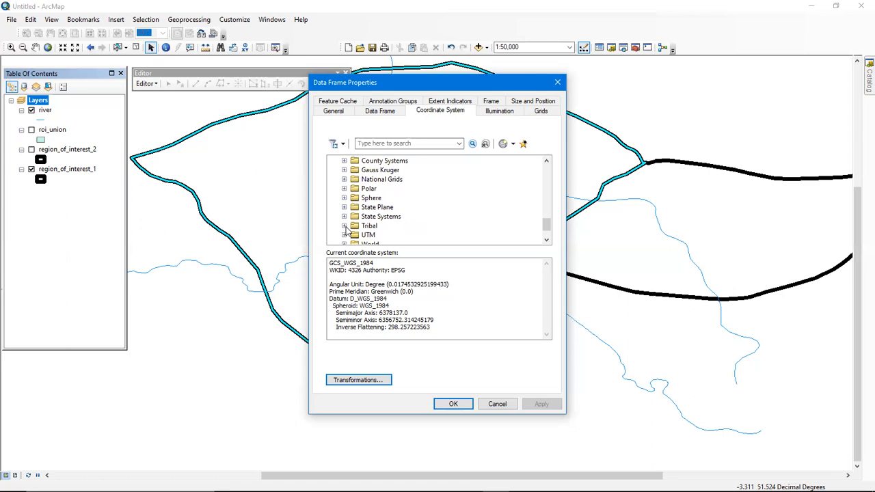
scroll(340, 220, down, 1)
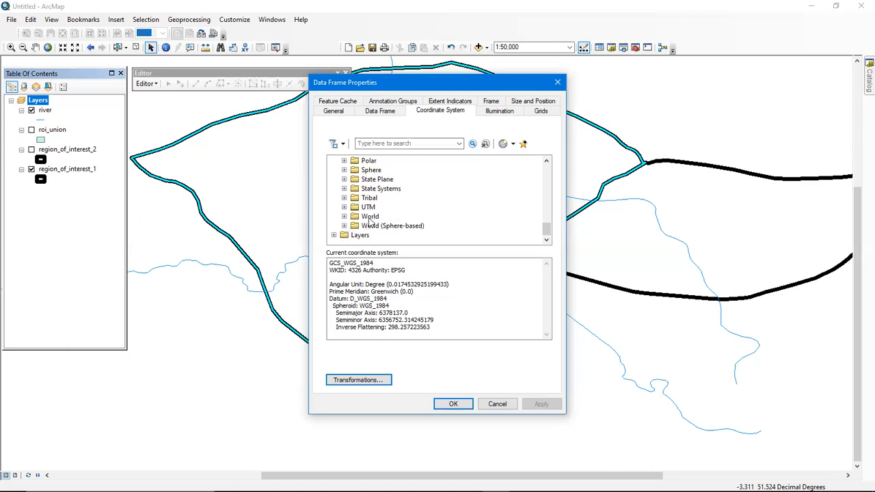
click(345, 207)
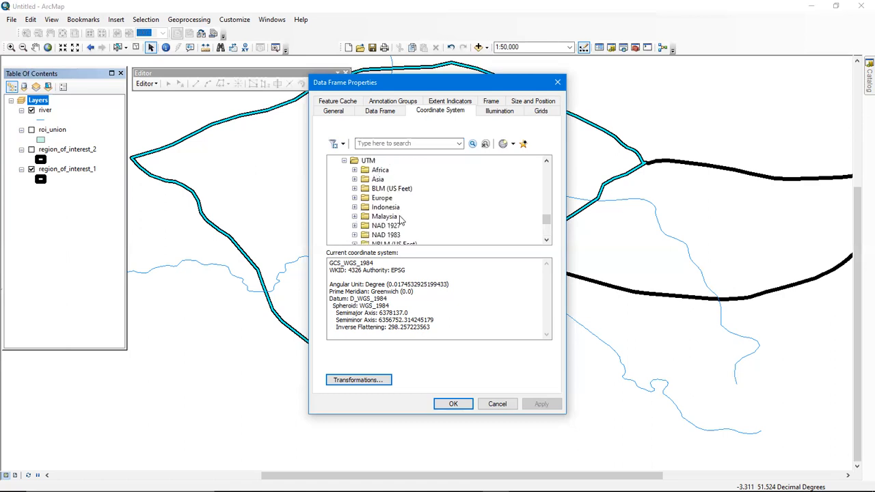
scroll(401, 218, down, 2)
scroll(396, 212, down, 2)
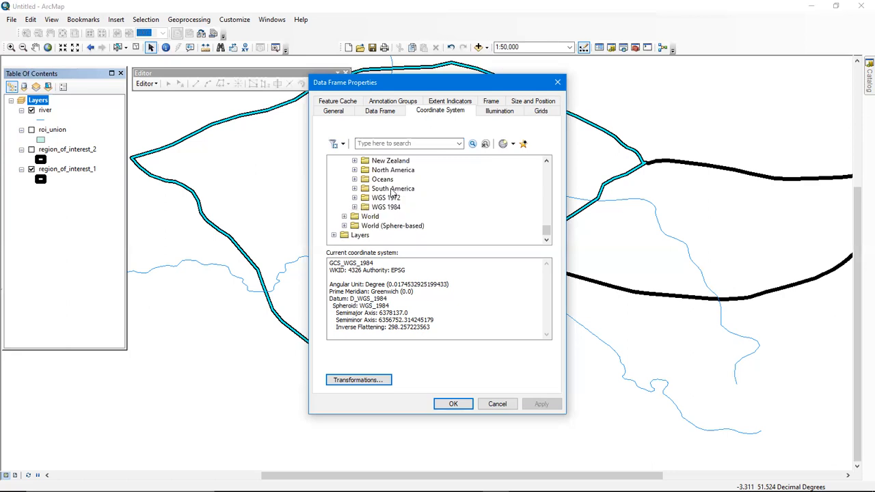
scroll(412, 199, up, 1)
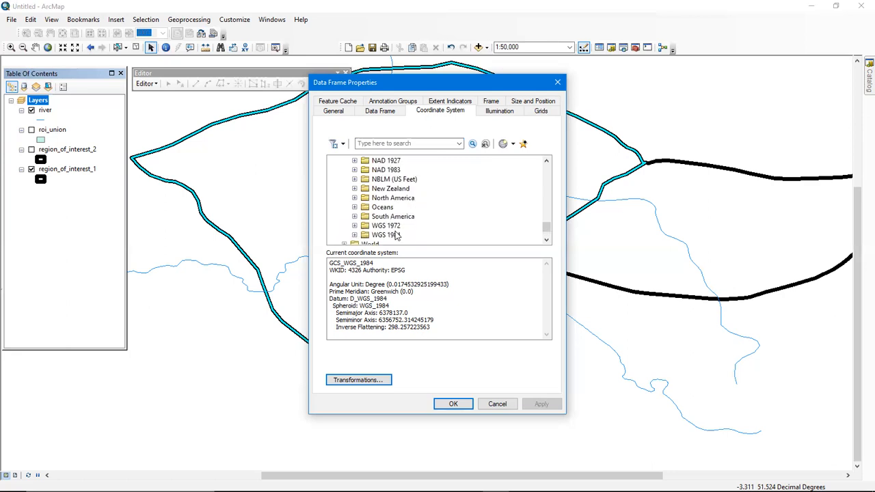
scroll(420, 198, up, 1)
scroll(420, 198, up, 1)
click(558, 83)
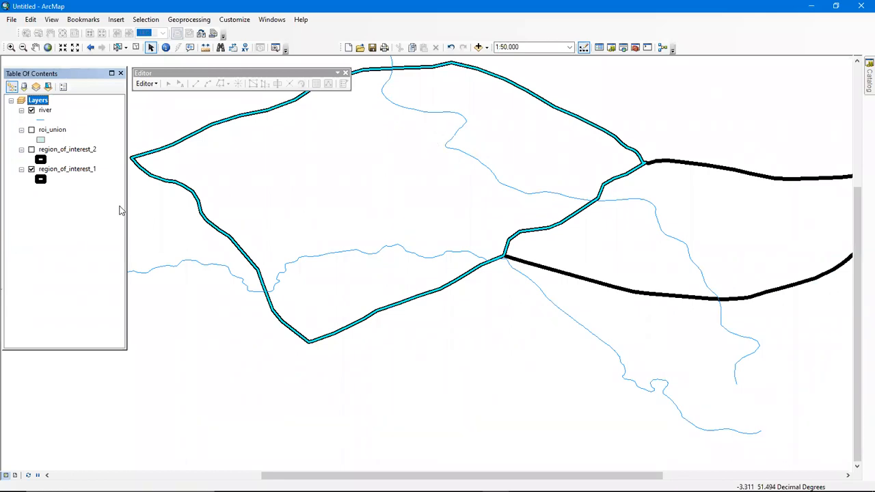
Reopen the Layers data frame's coordinate system settings and expand Projected Coordinate Systems down to the UTM group.
right_click(37, 101)
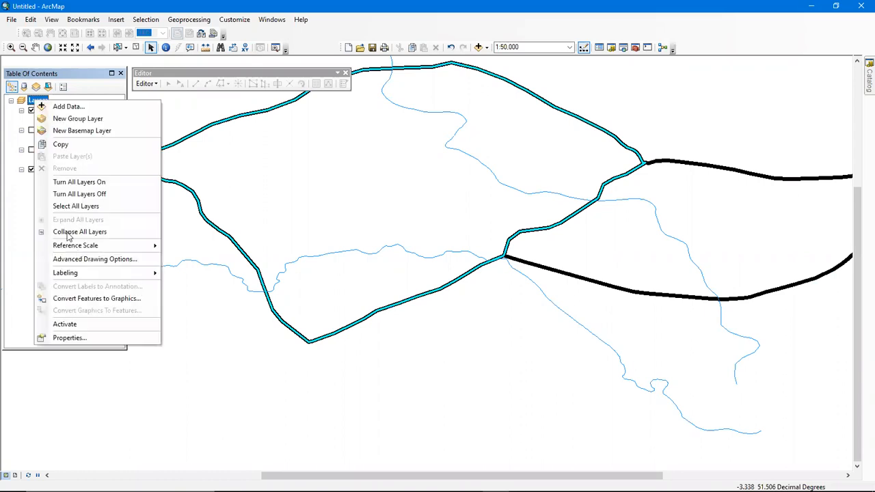
click(89, 338)
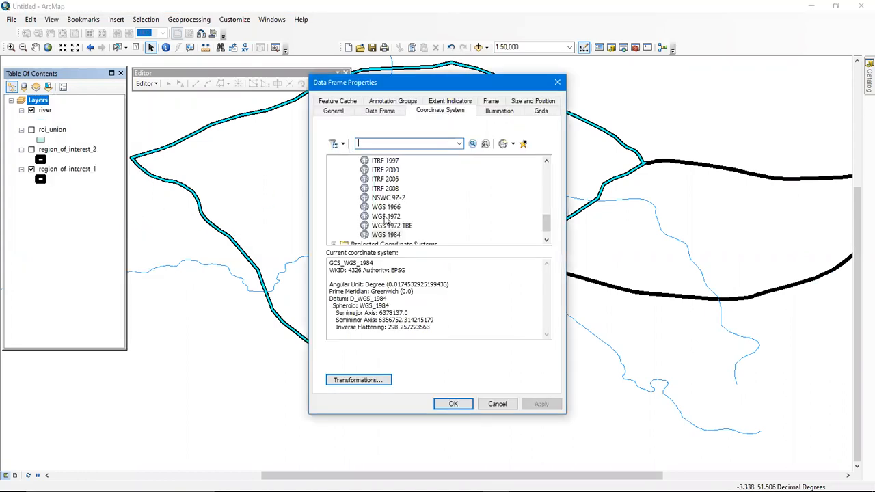
scroll(378, 241, down, 1)
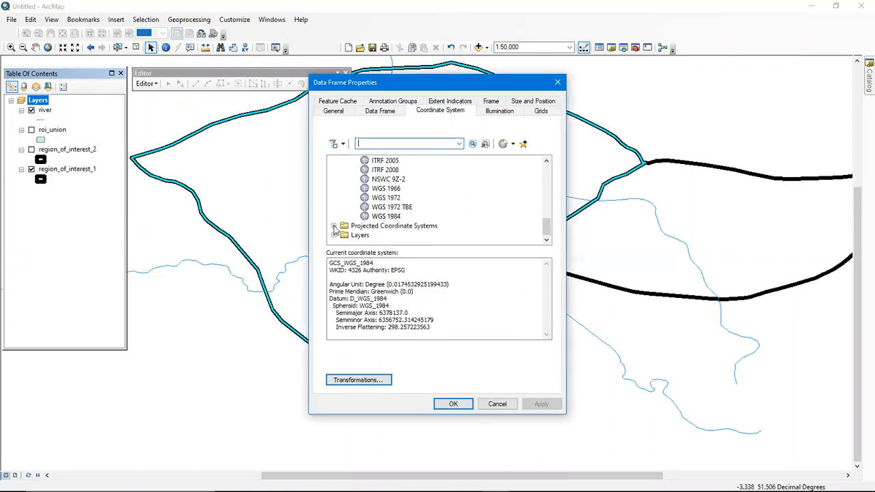
click(334, 225)
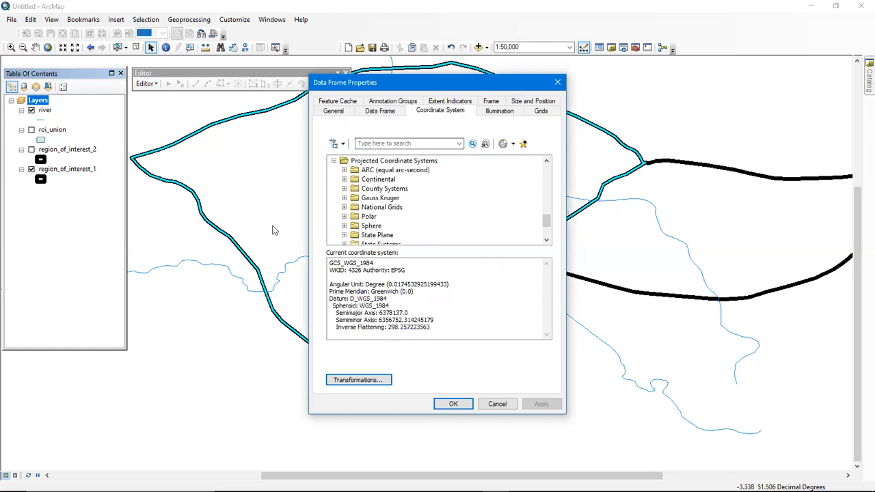
scroll(367, 222, down, 1)
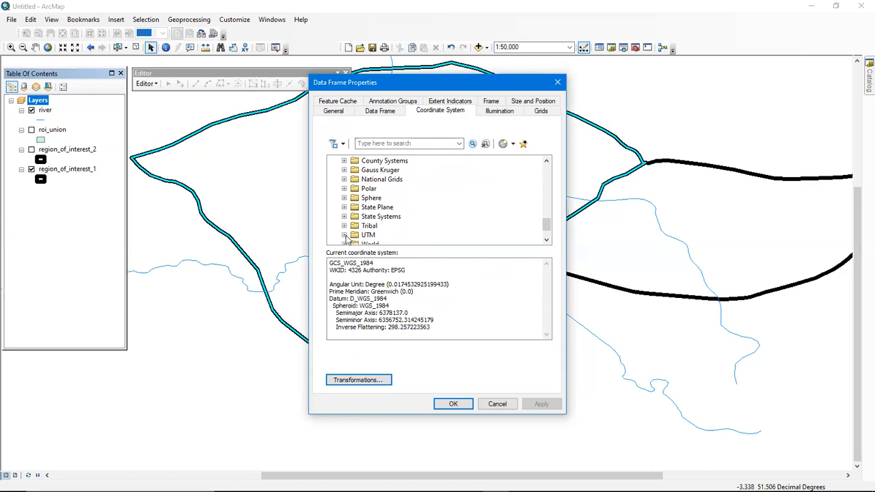
scroll(374, 184, down, 2)
double_click(374, 185)
Set the data frame's coordinate system to WGS 1984 Complex UTM Zone 30N from the WGS 1984 Northern Hemisphere group.
scroll(374, 184, down, 1)
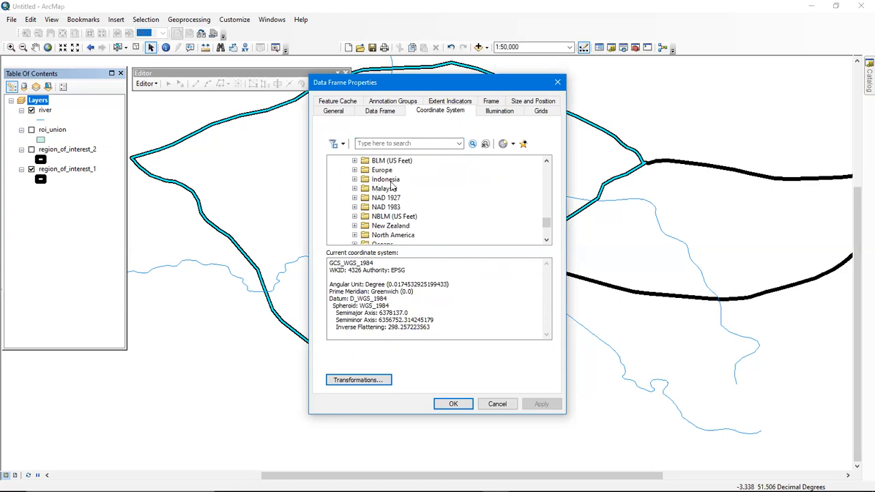
scroll(373, 174, up, 1)
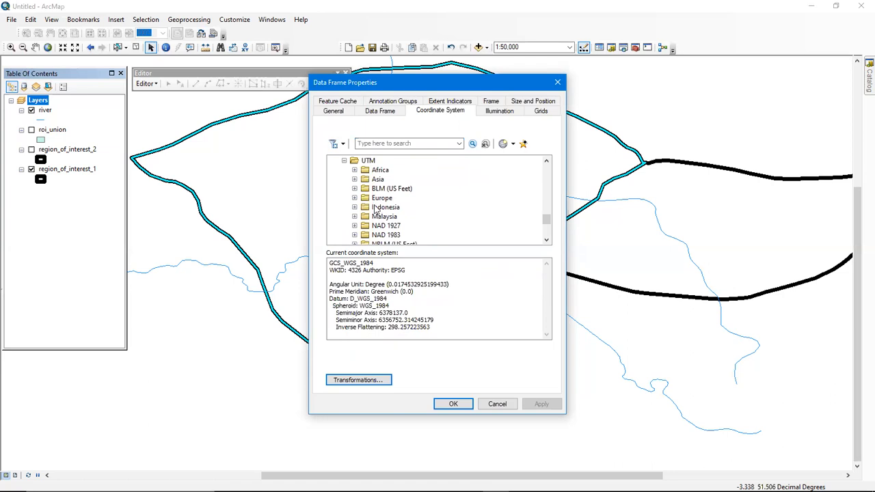
scroll(375, 213, down, 1)
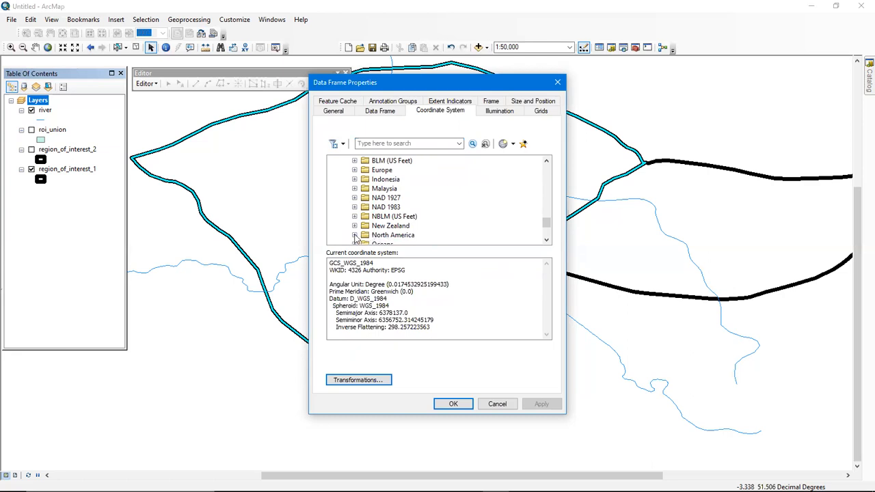
scroll(375, 230, down, 2)
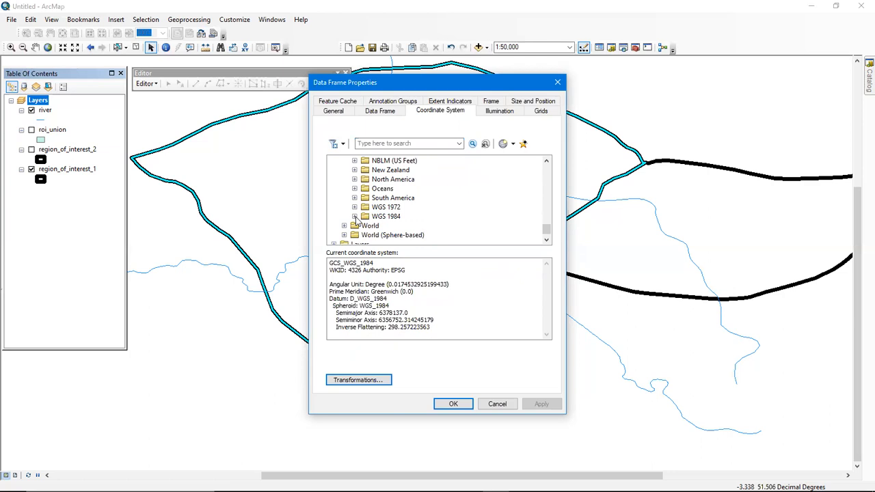
click(355, 217)
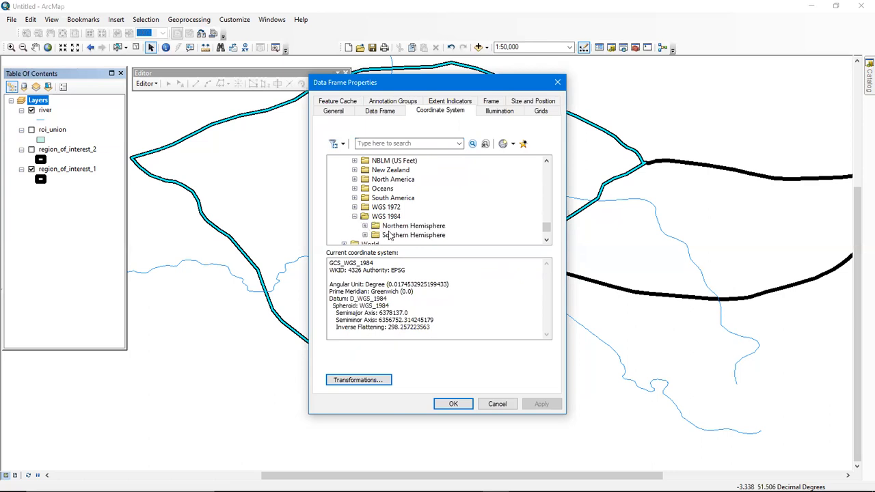
click(365, 226)
scroll(437, 214, down, 1)
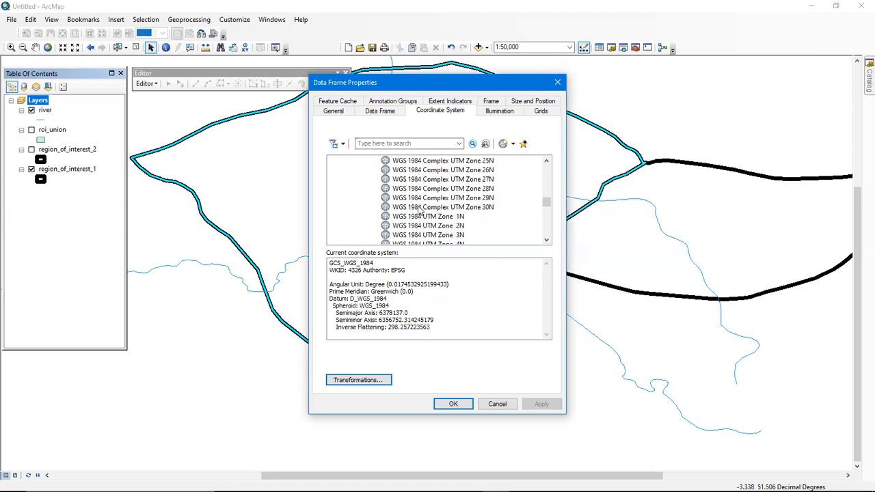
click(417, 207)
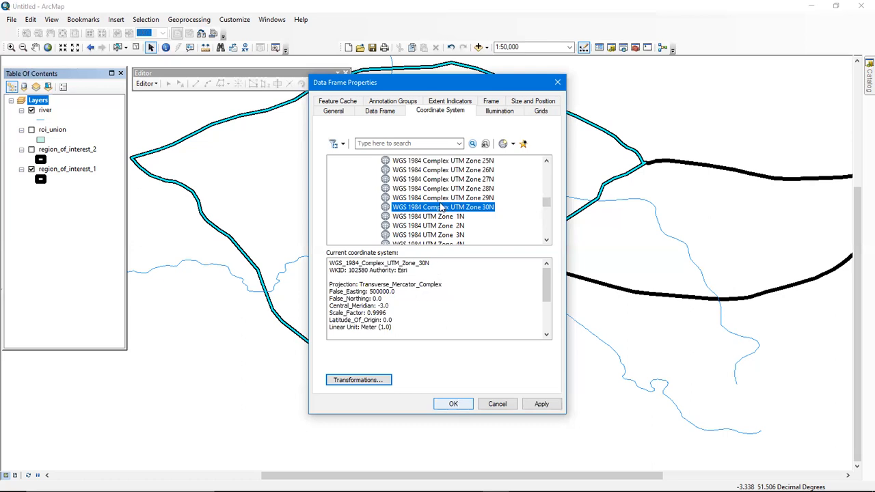
click(454, 404)
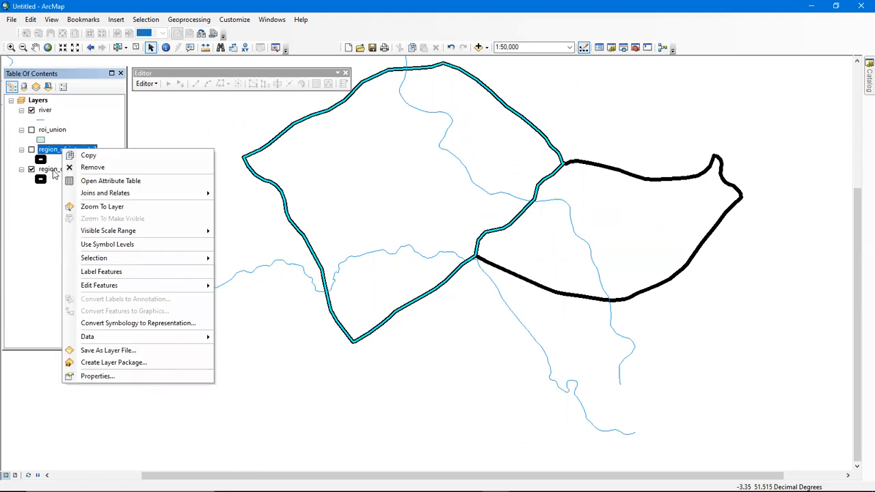
Open the attribute table of the region_of_interest_1 layer.
click(55, 171)
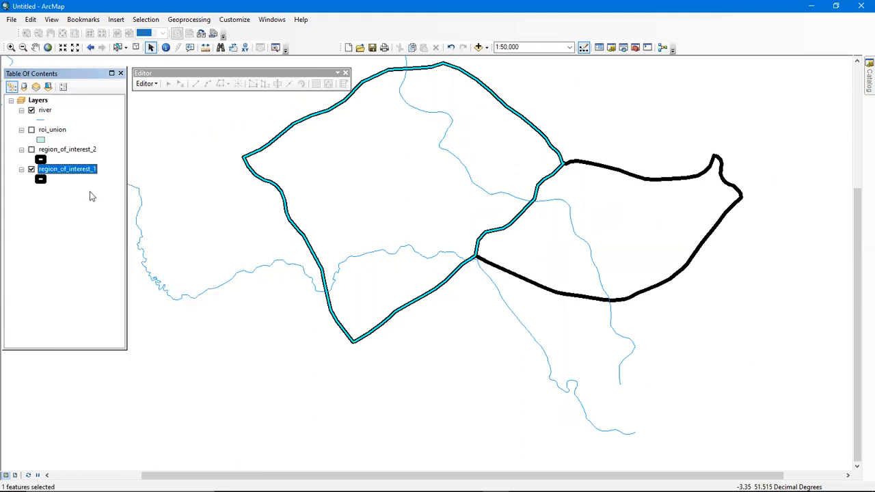
right_click(53, 169)
click(139, 176)
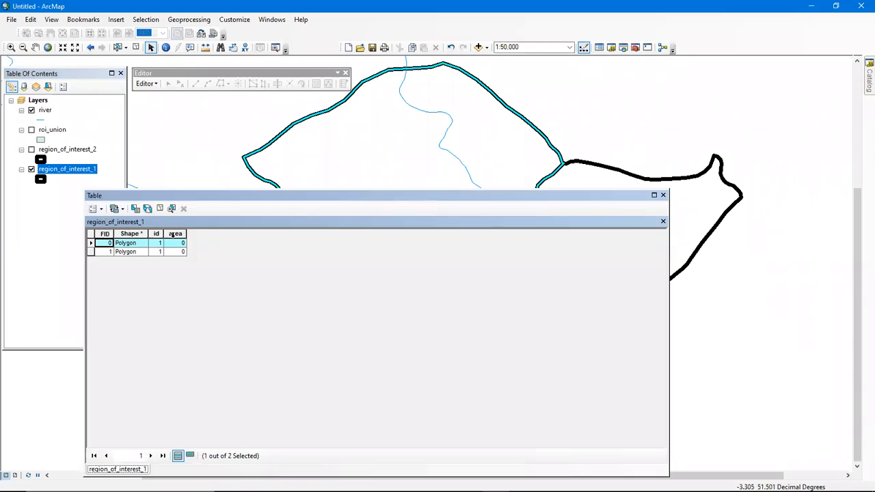
Calculate the selected polygon's area into the area field in square kilometers, outside an edit session, using the data frame's coordinate system.
click(179, 235)
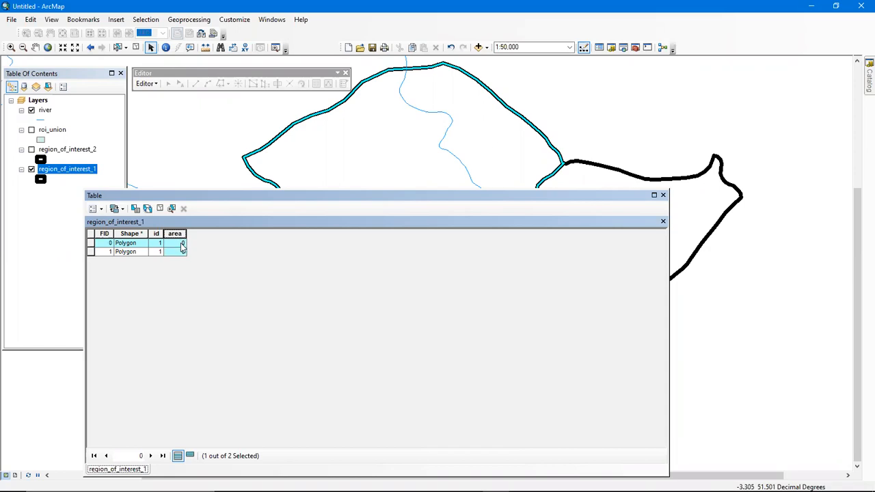
right_click(181, 233)
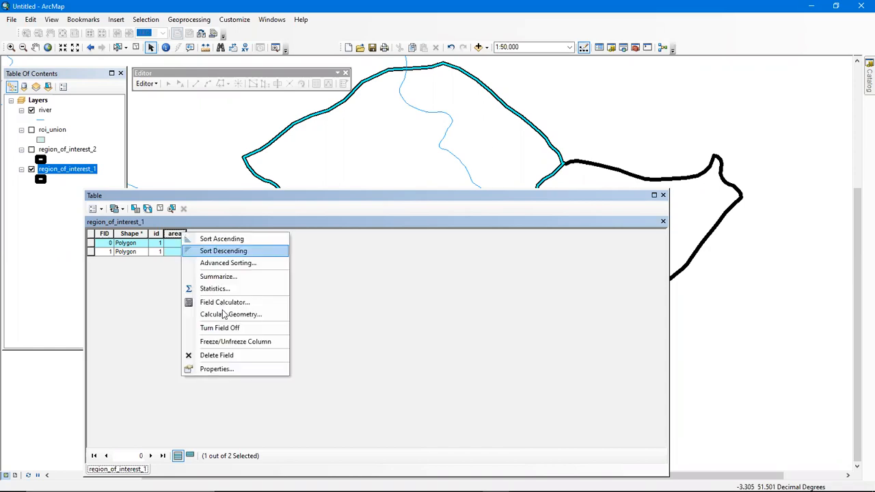
click(226, 314)
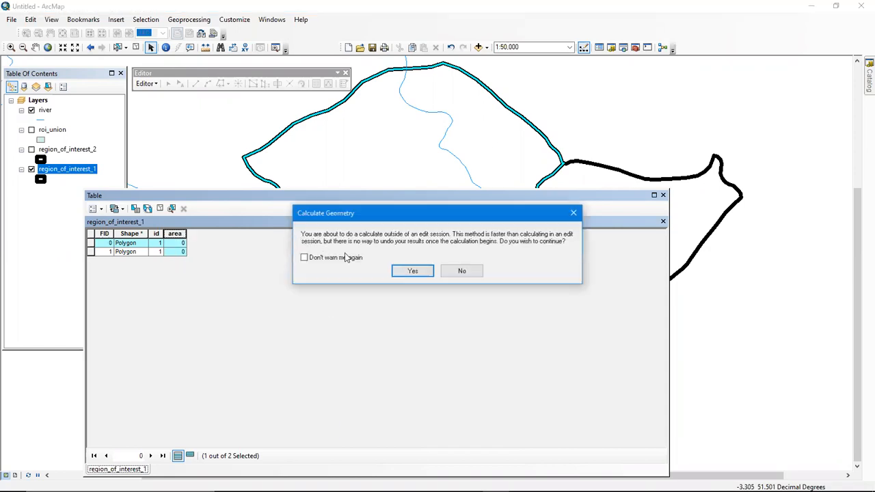
click(411, 271)
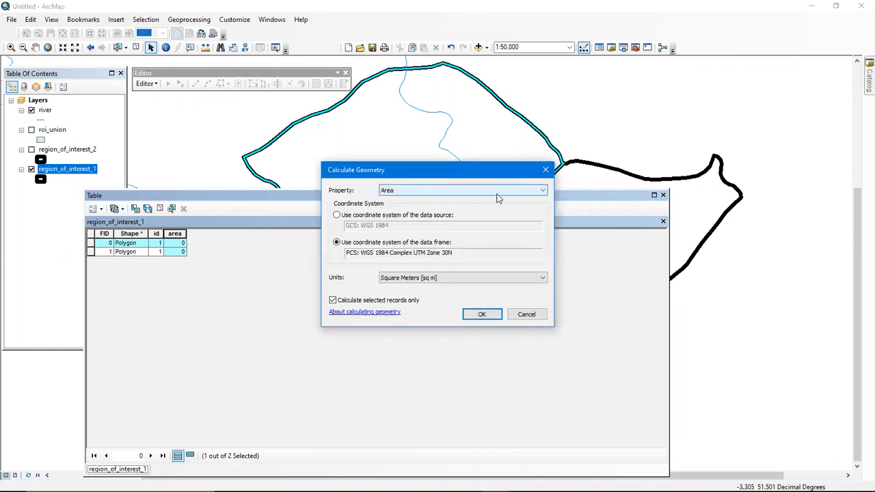
click(532, 195)
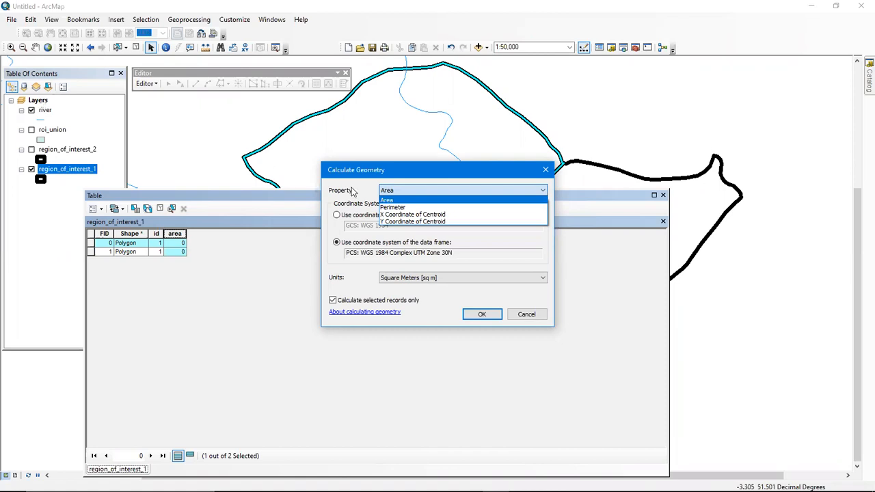
click(406, 198)
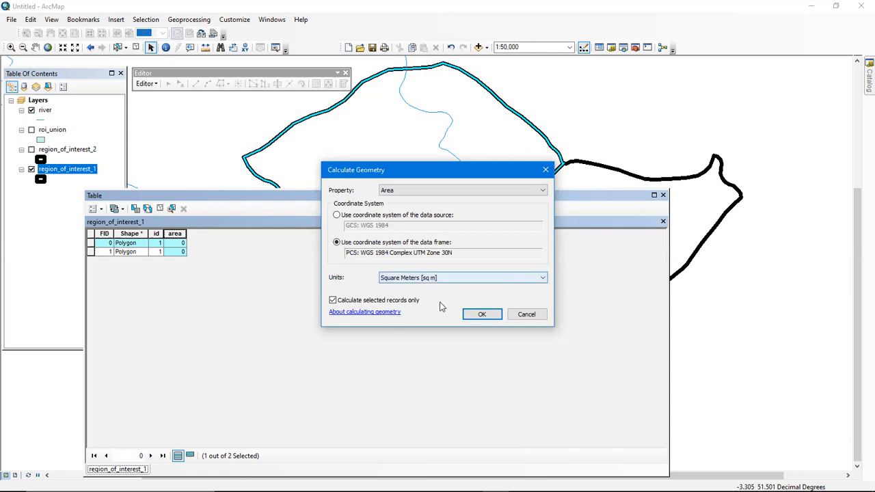
click(431, 279)
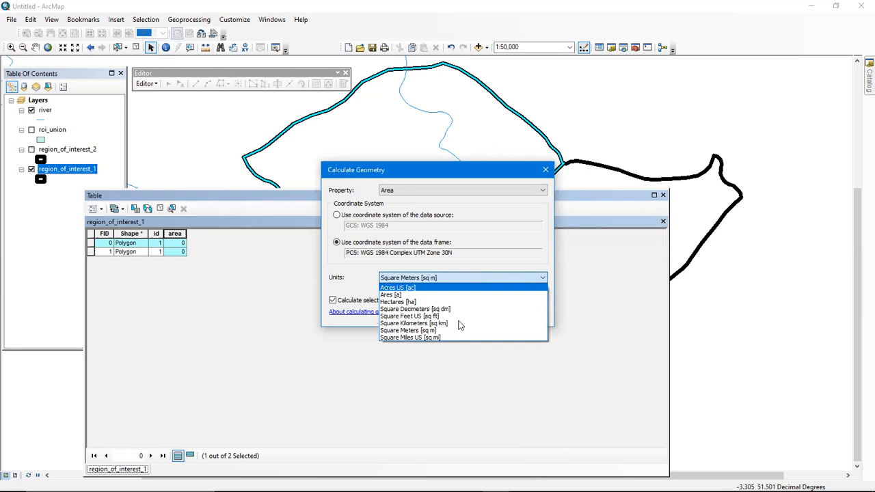
click(459, 280)
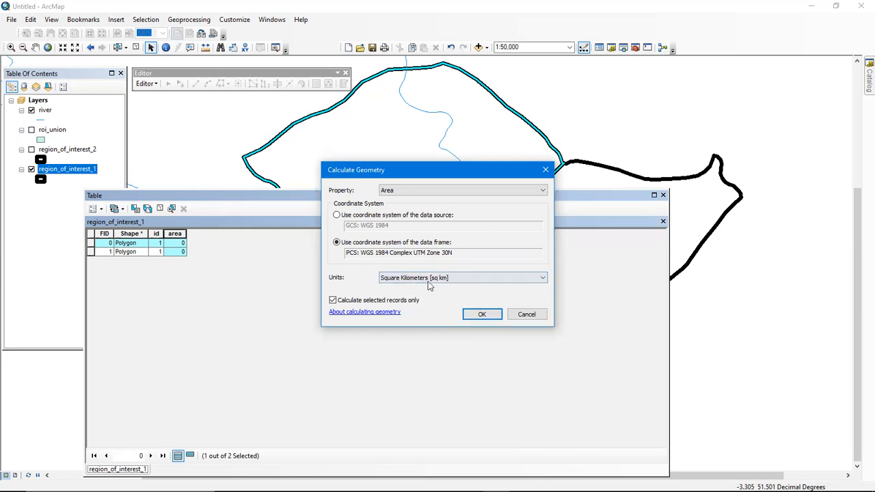
click(482, 315)
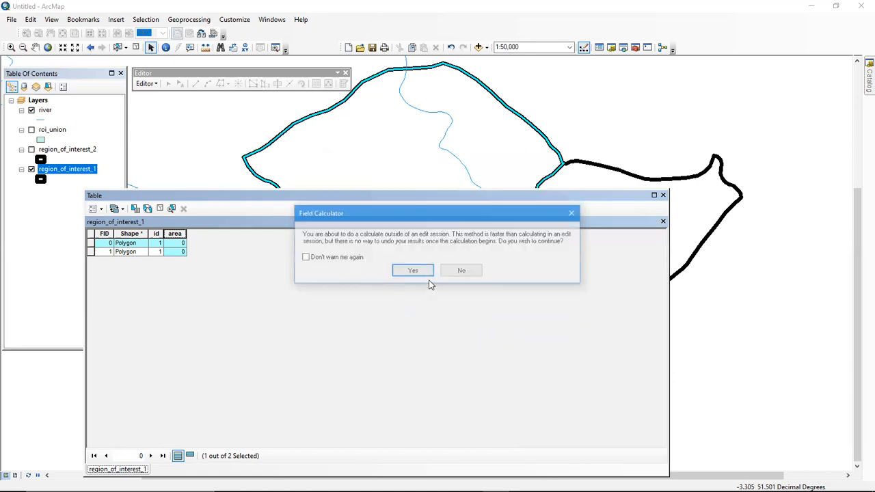
click(414, 271)
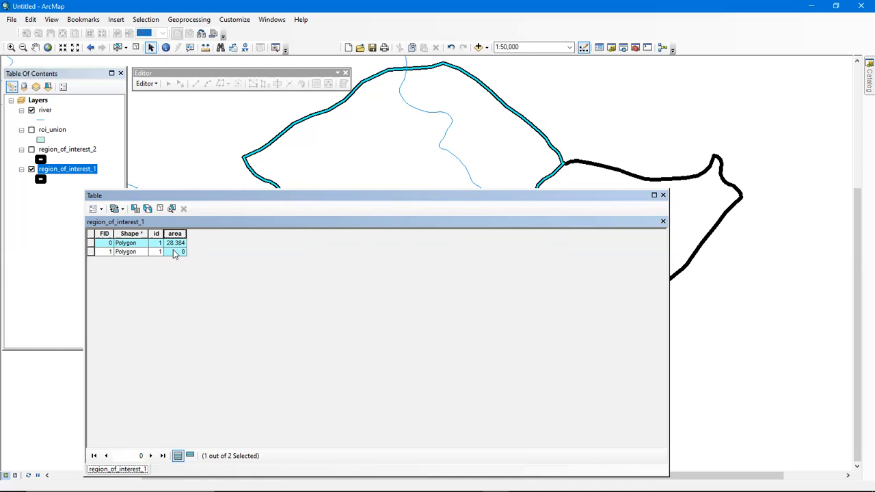
Select only the polygon record with FID 1 in the region_of_interest_1 table.
right_click(174, 251)
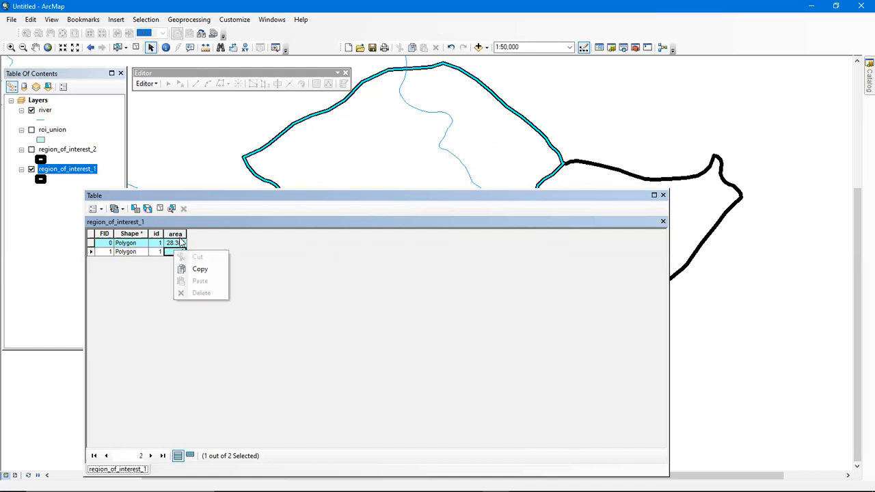
right_click(176, 235)
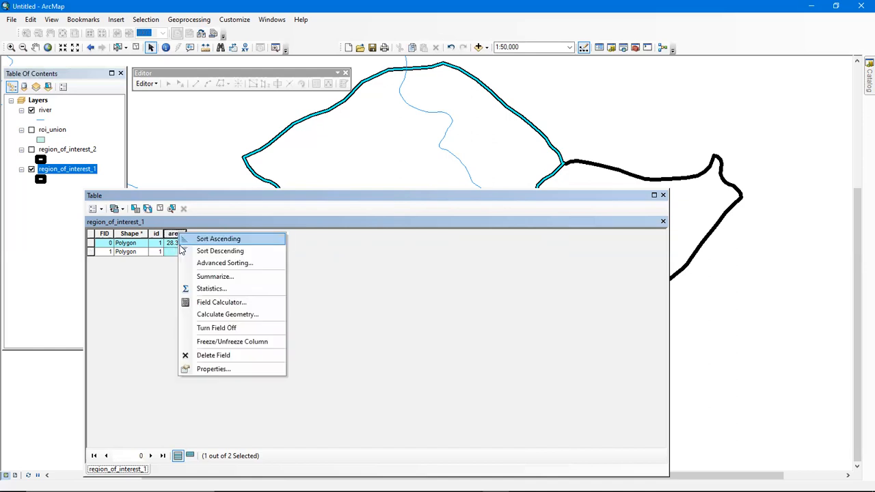
click(92, 252)
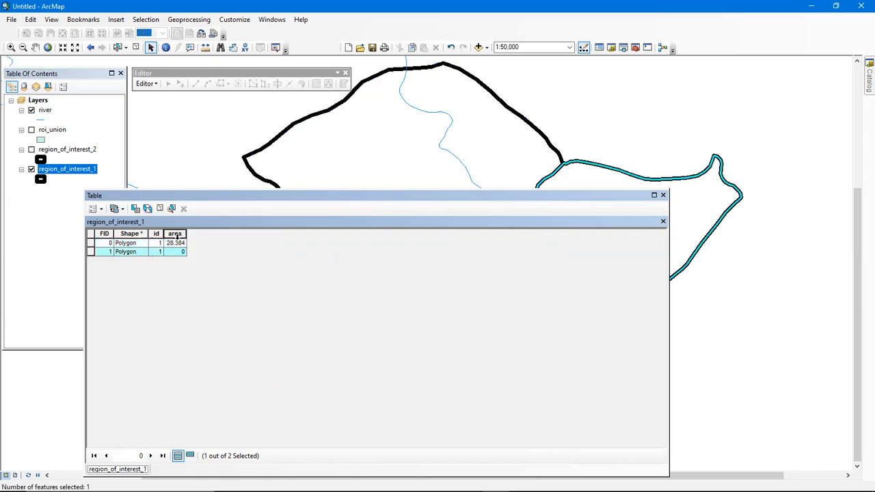
Calculate the FID 1 polygon's area into the area field in square kilometers, using the data frame's coordinate system.
right_click(177, 234)
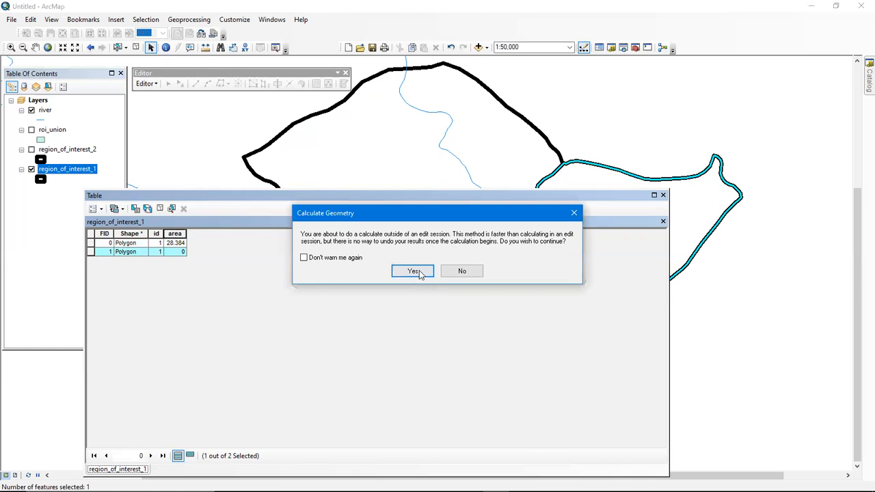
click(414, 272)
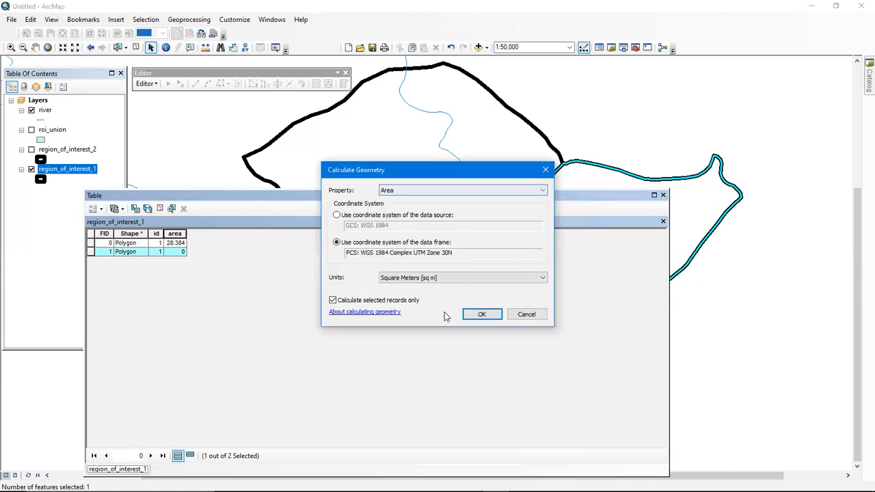
click(443, 278)
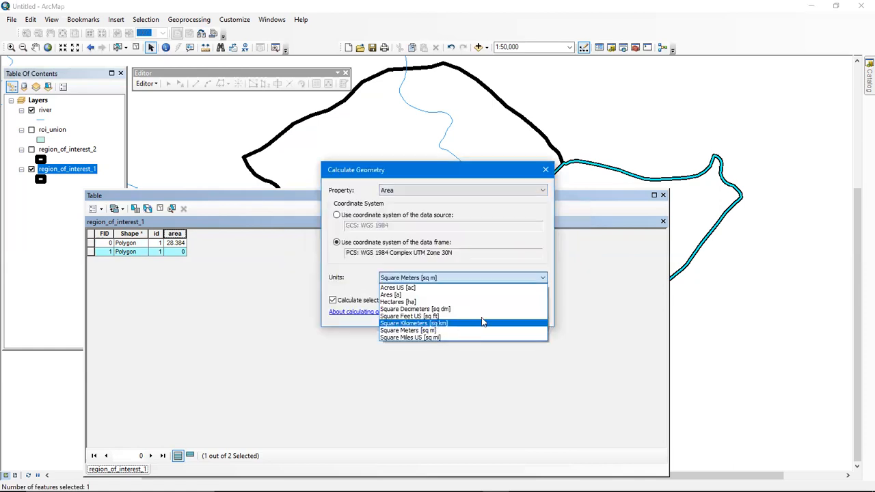
click(481, 322)
click(482, 313)
click(424, 272)
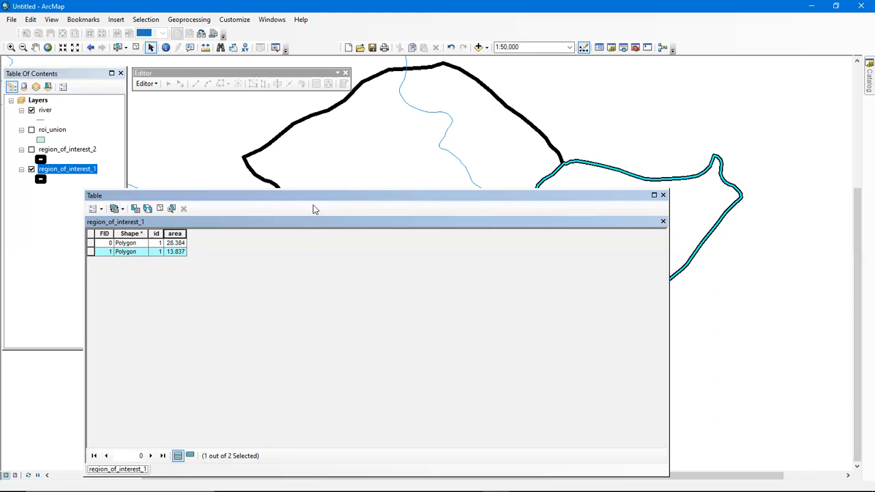
Add a field named perimeter of type Double to the region_of_interest_1 table.
click(101, 210)
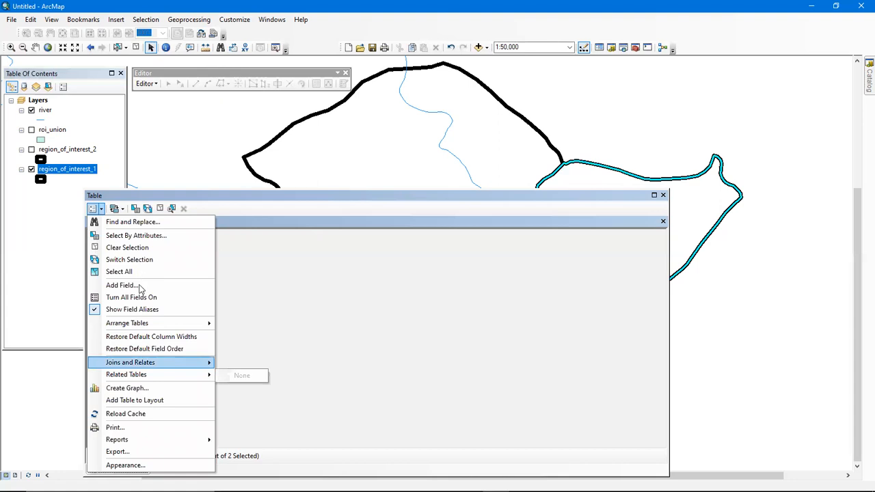
click(167, 280)
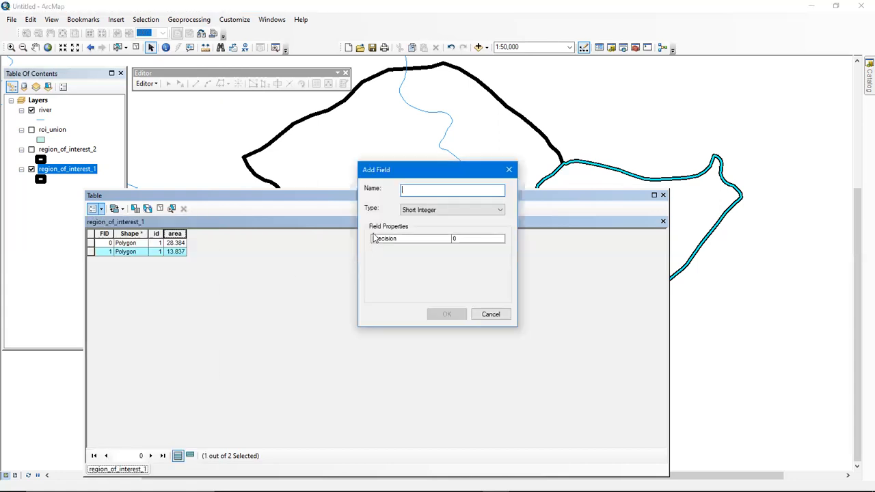
text(perimeter)
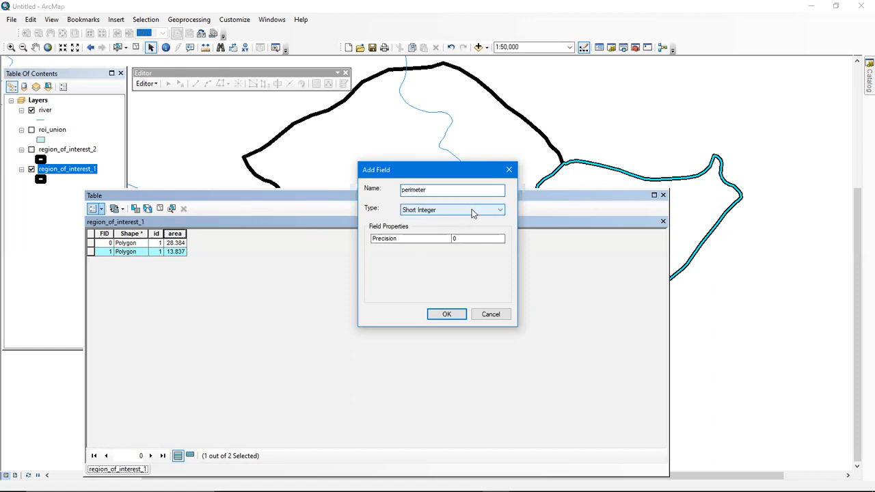
click(472, 209)
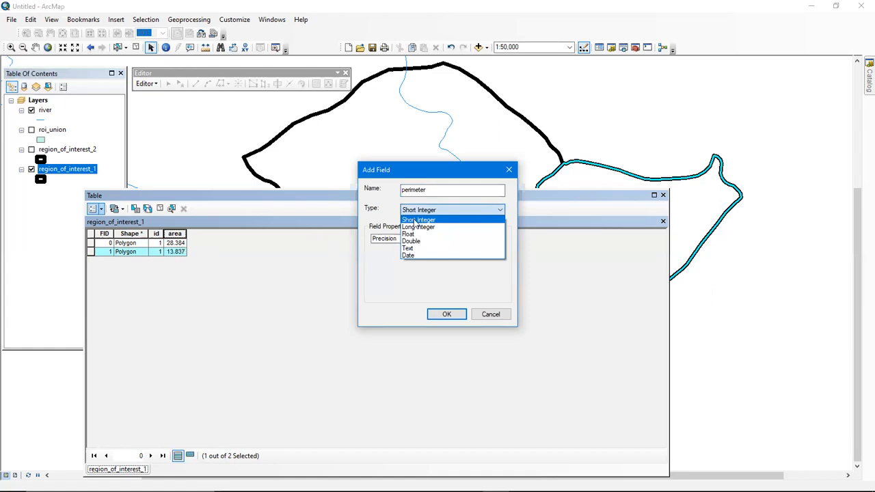
click(428, 241)
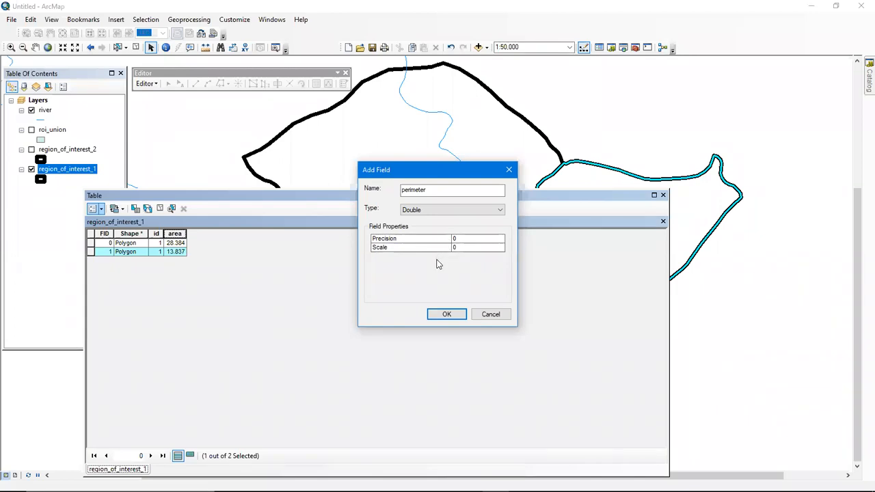
click(455, 319)
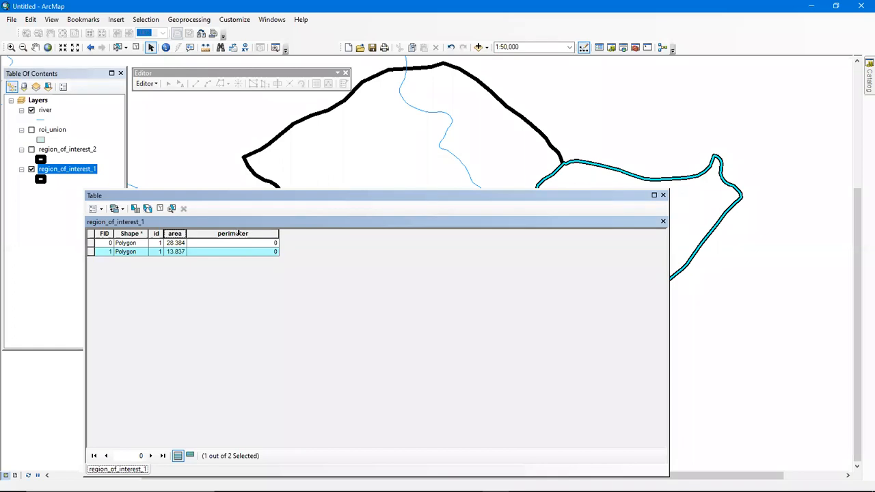
Select the FID 0 record and calculate its perimeter into the perimeter field in kilometers, using the data frame's coordinate system.
right_click(255, 233)
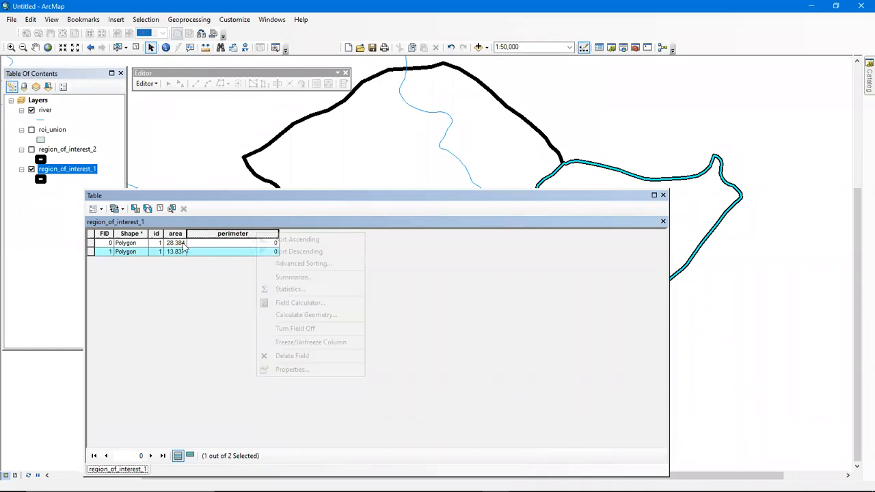
click(229, 245)
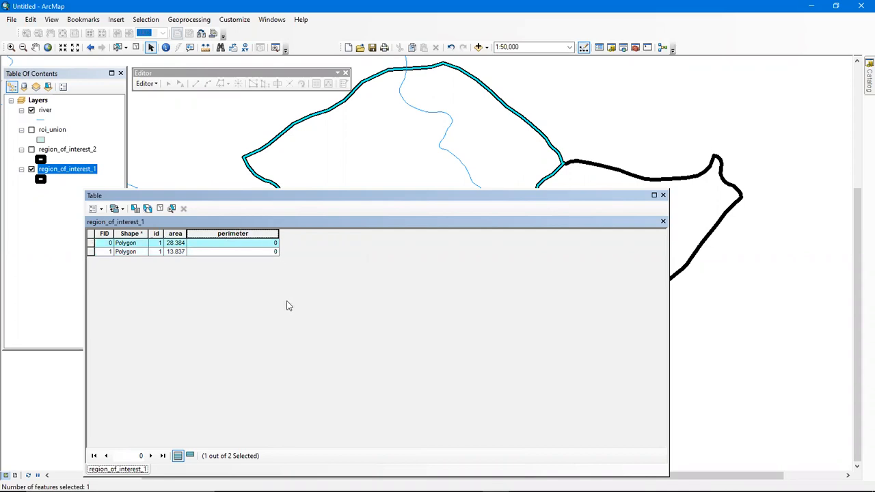
right_click(242, 234)
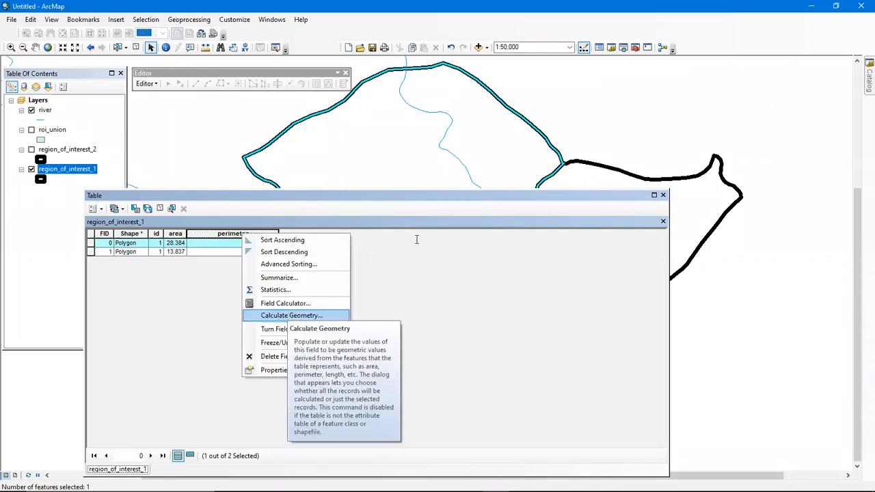
key(Return)
click(413, 272)
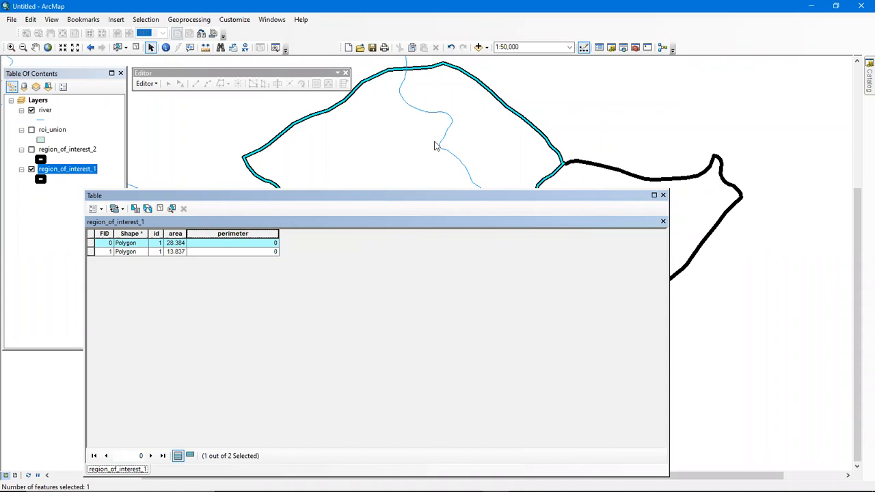
click(451, 191)
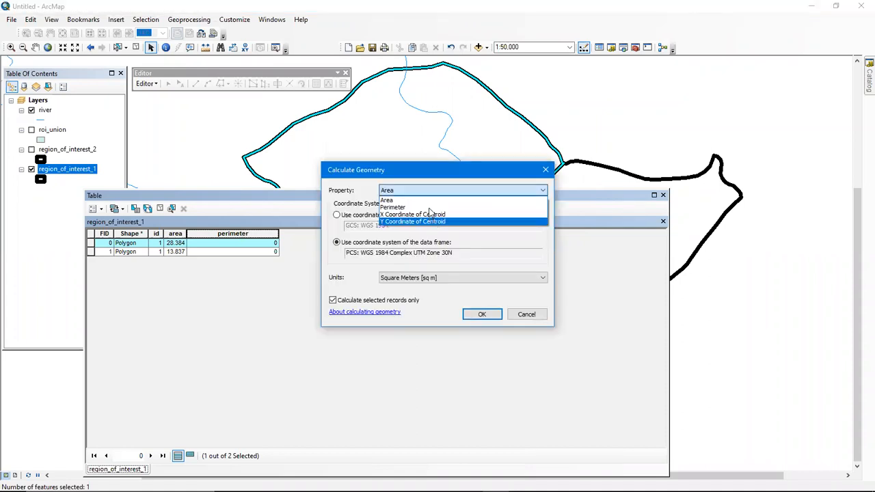
click(429, 208)
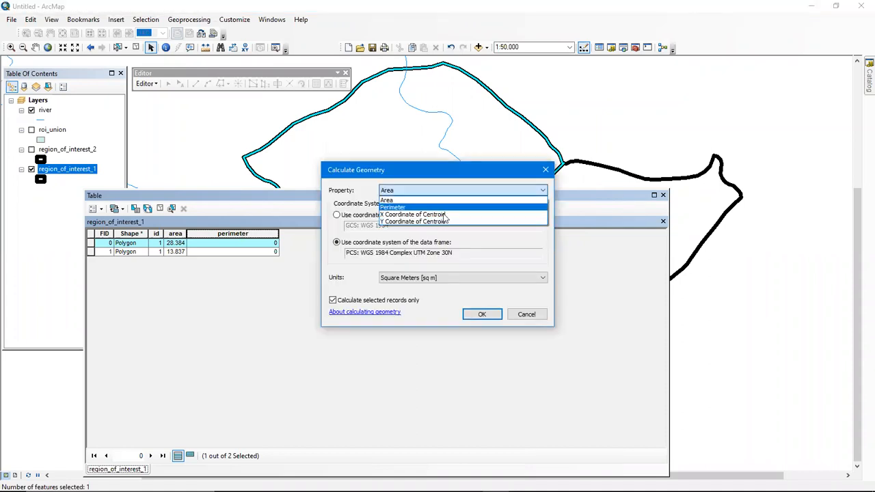
click(439, 278)
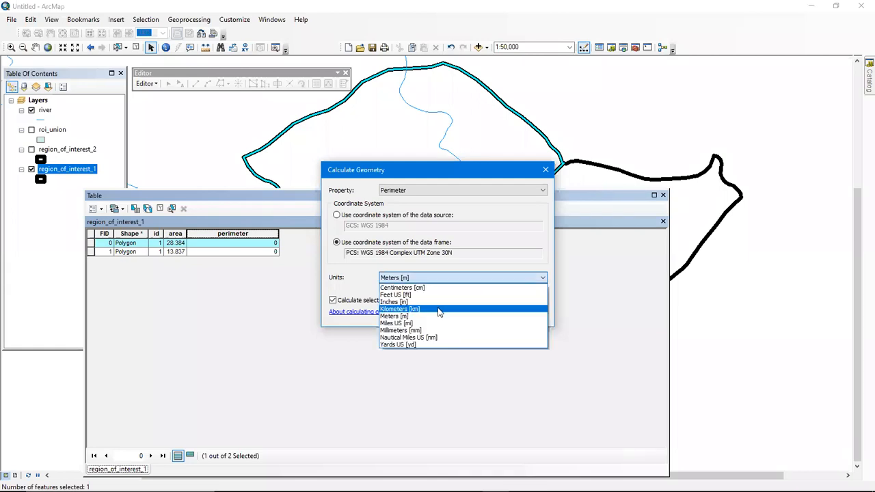
click(440, 311)
click(482, 314)
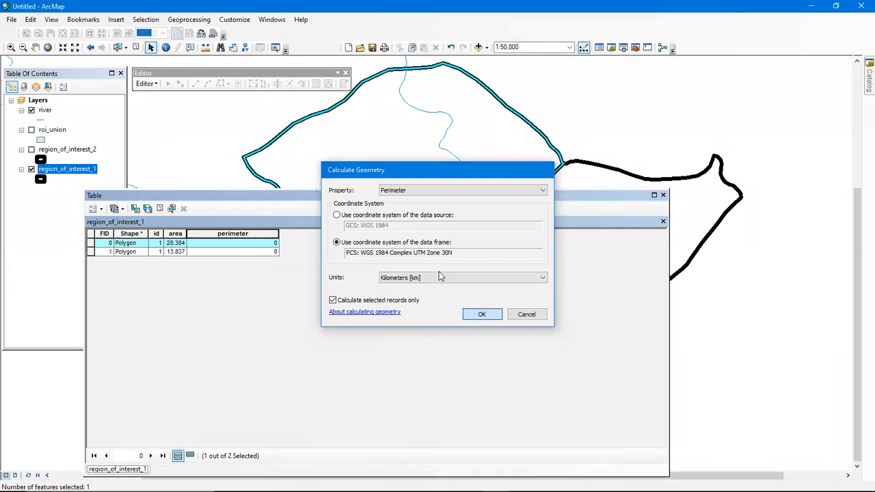
key(Return)
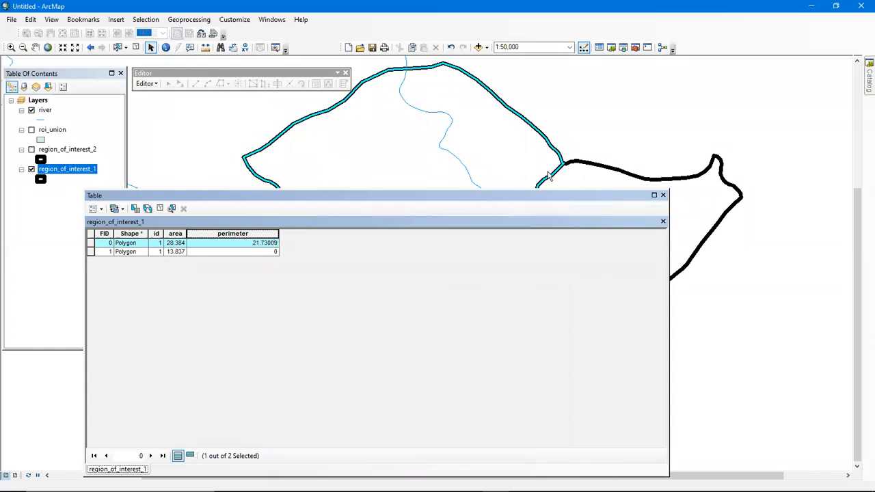
Select the FID 1 record and calculate its perimeter into the perimeter field in kilometers, using the data frame's coordinate system.
click(91, 252)
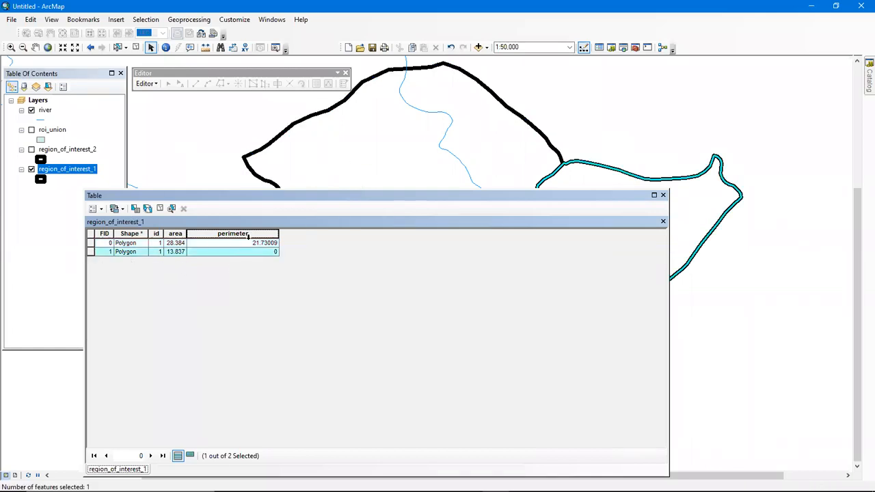
right_click(246, 234)
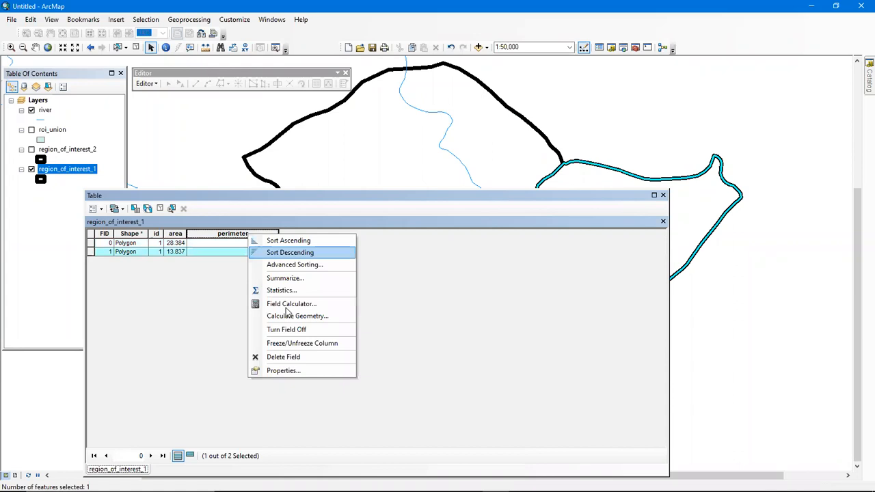
click(287, 317)
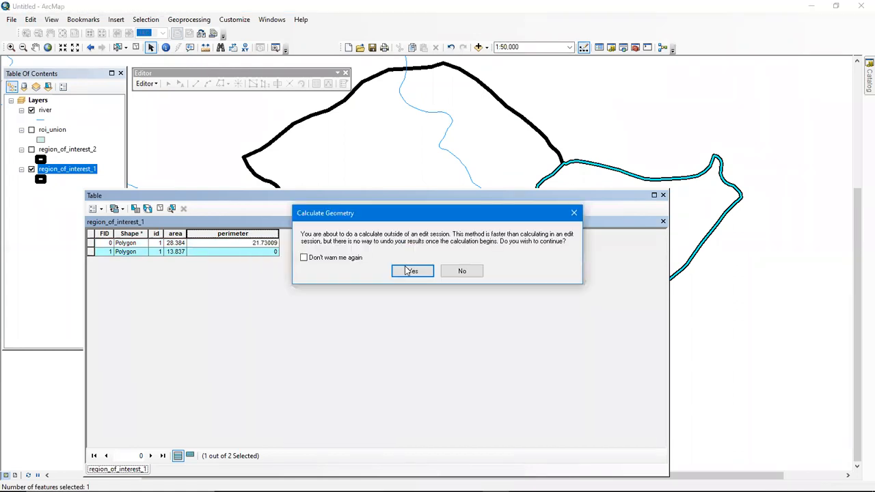
click(411, 272)
click(445, 193)
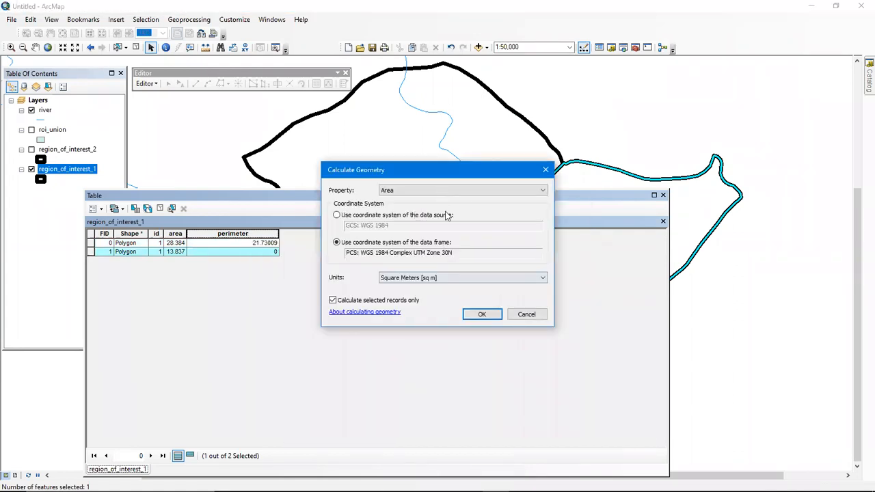
click(404, 208)
click(493, 316)
click(479, 277)
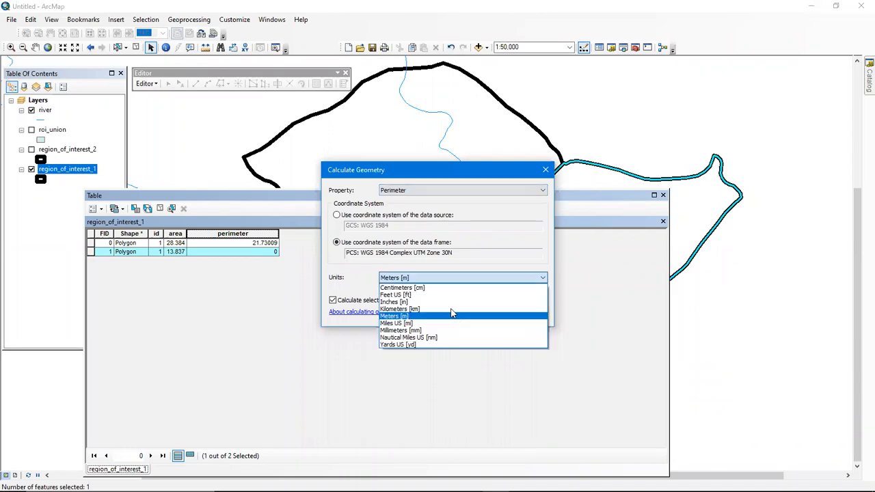
click(452, 309)
click(483, 315)
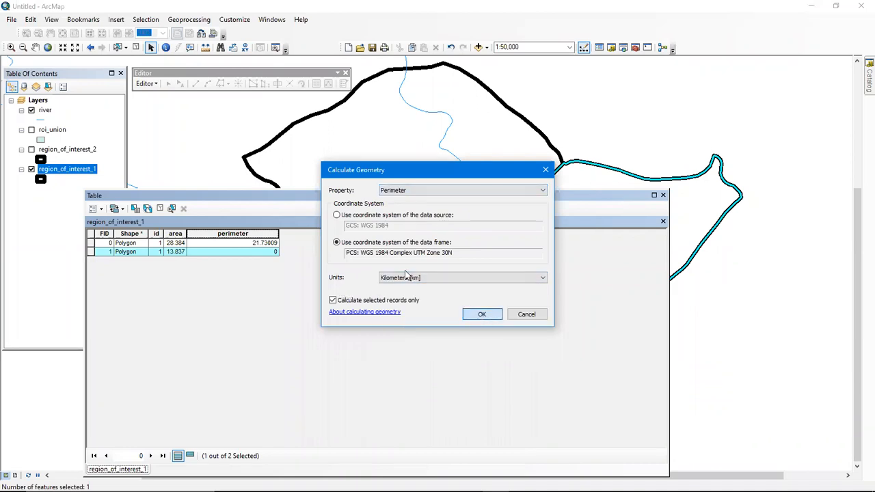
key(Return)
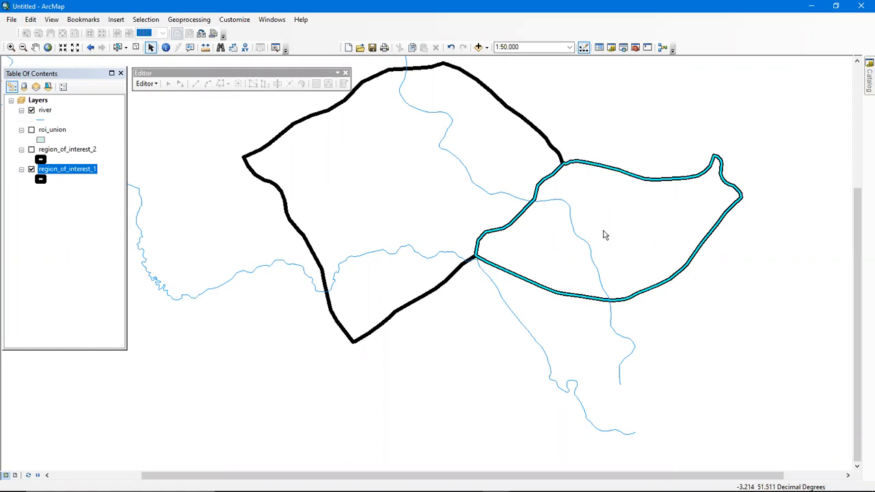
Reopen the region_of_interest_1 attribute table, clear the record selection, and close the table.
right_click(93, 170)
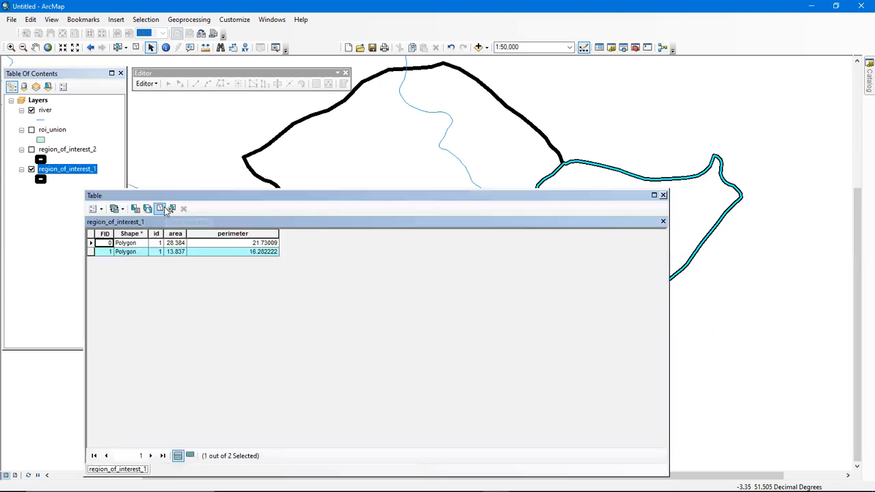
click(165, 209)
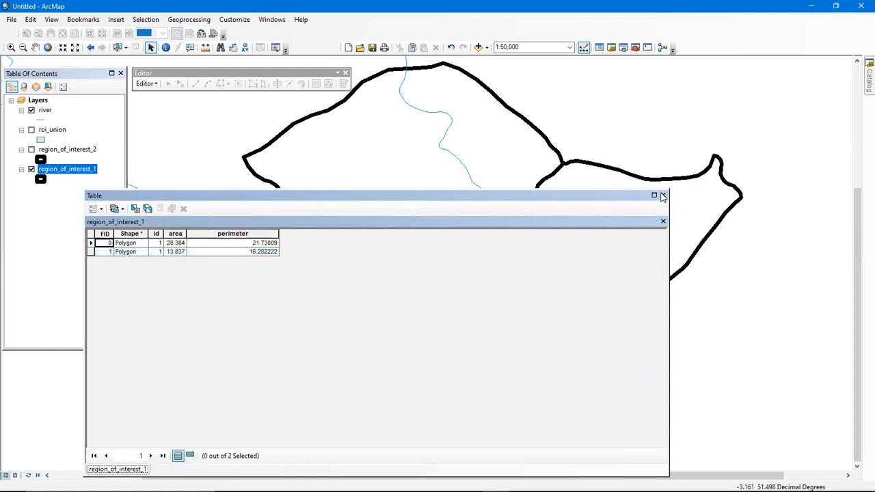
click(662, 195)
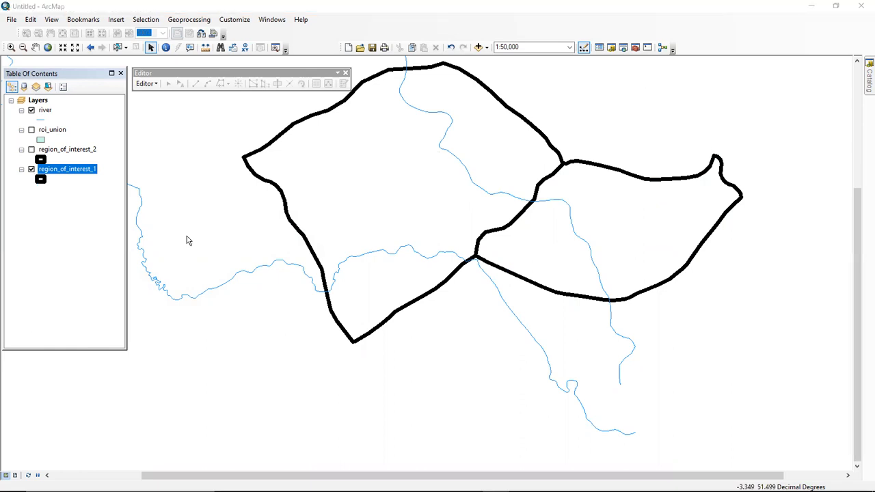
Start the Measure tool for a line measurement and check its distance units.
scroll(307, 214, up, 4)
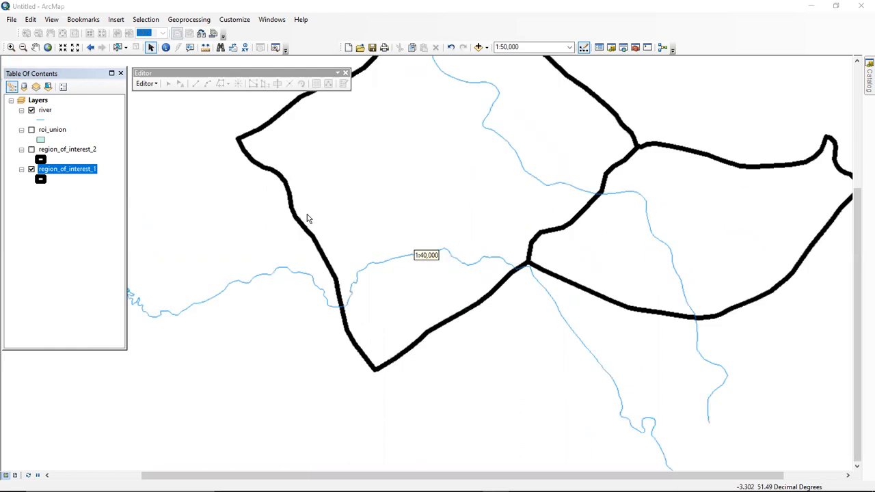
scroll(307, 217, down, 3)
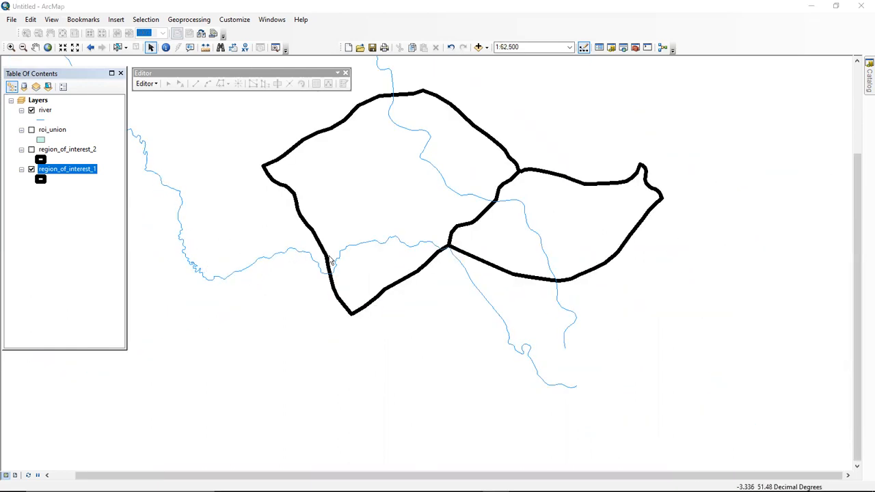
scroll(406, 153, down, 1)
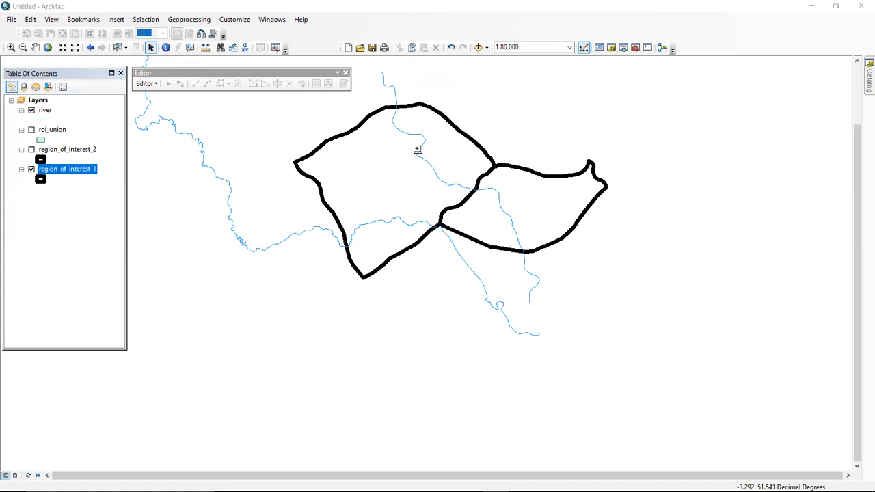
click(57, 78)
mouse_move(102, 90)
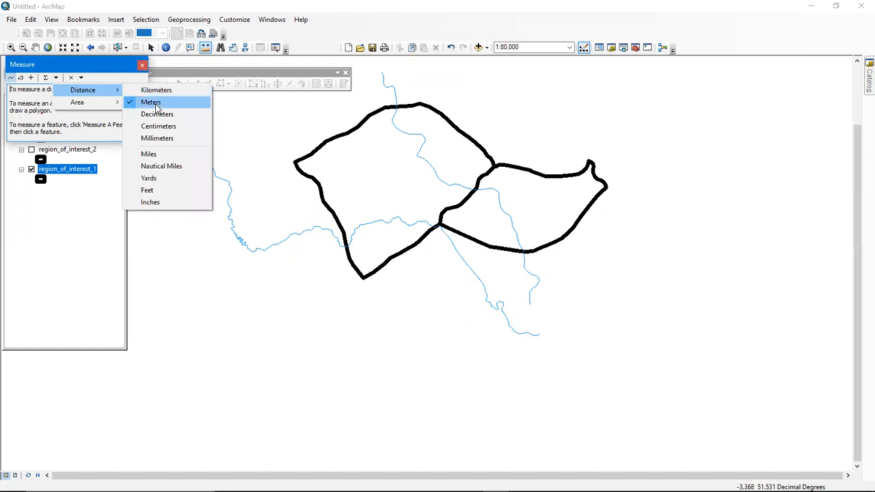
click(442, 94)
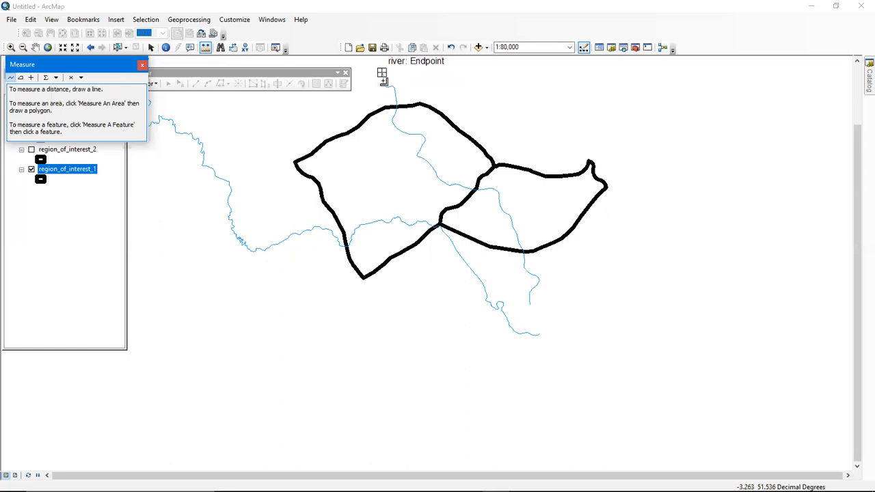
Measure along the river line from its northern endpoint over the first few bends, and close the Measure tool.
click(382, 75)
click(382, 75)
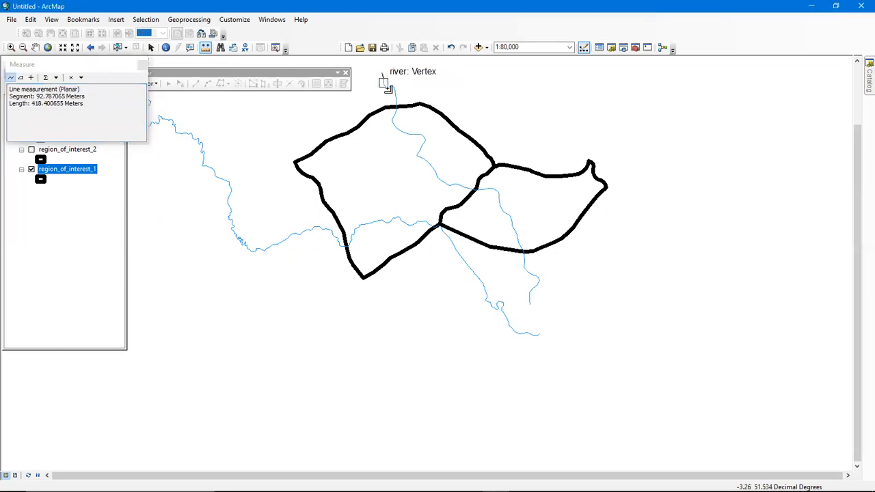
click(387, 87)
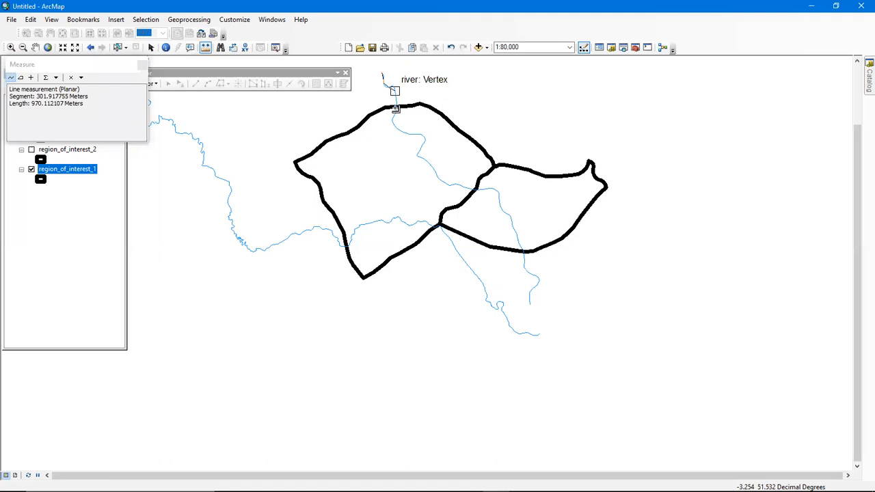
scroll(395, 109, down, 1)
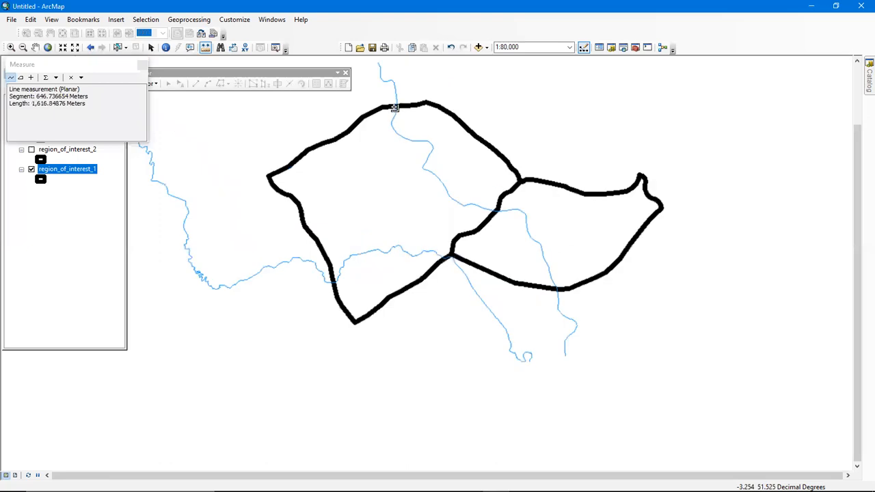
scroll(395, 110, down, 1)
scroll(396, 78, down, 1)
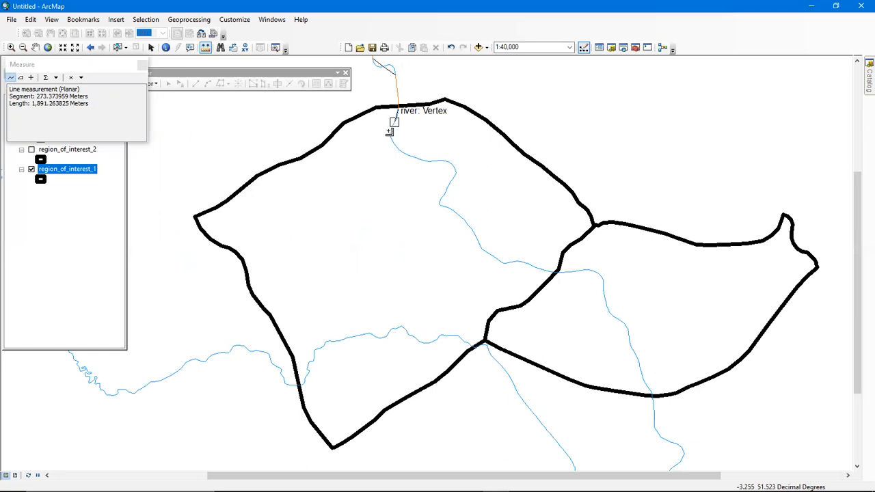
click(390, 131)
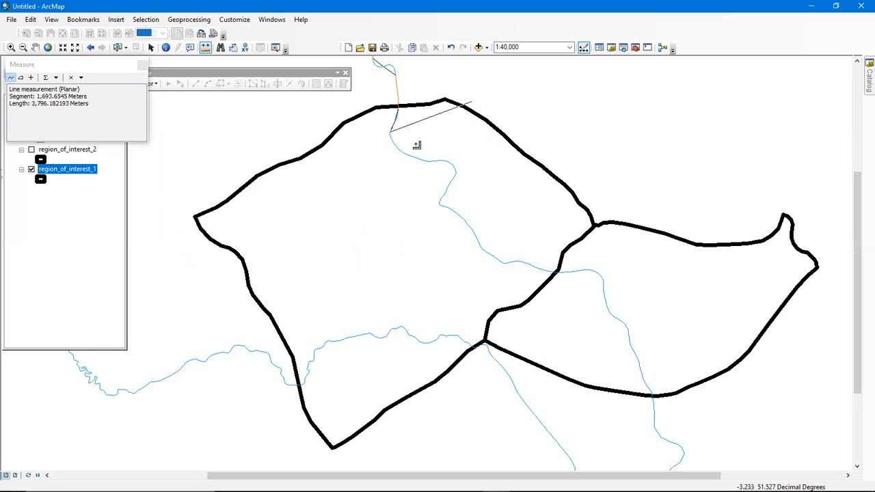
click(141, 65)
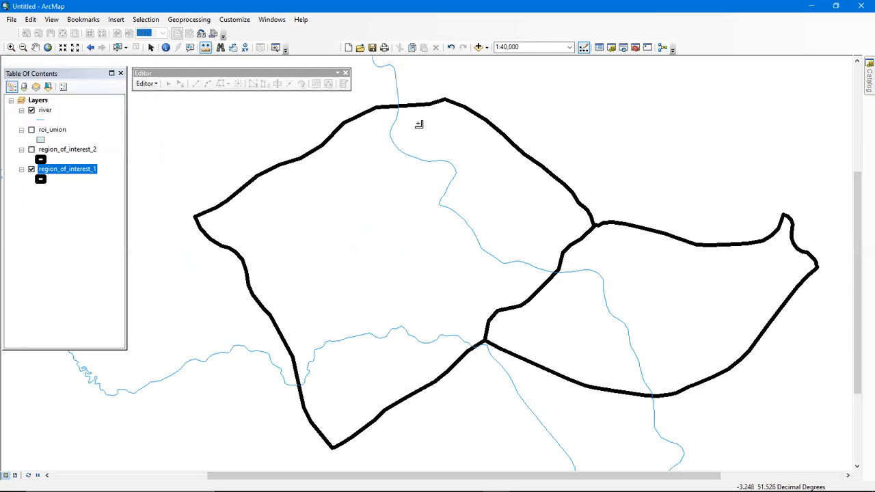
Review the area and perimeter fields in the region_of_interest_1 attribute table, and close the table.
scroll(417, 119, up, 1)
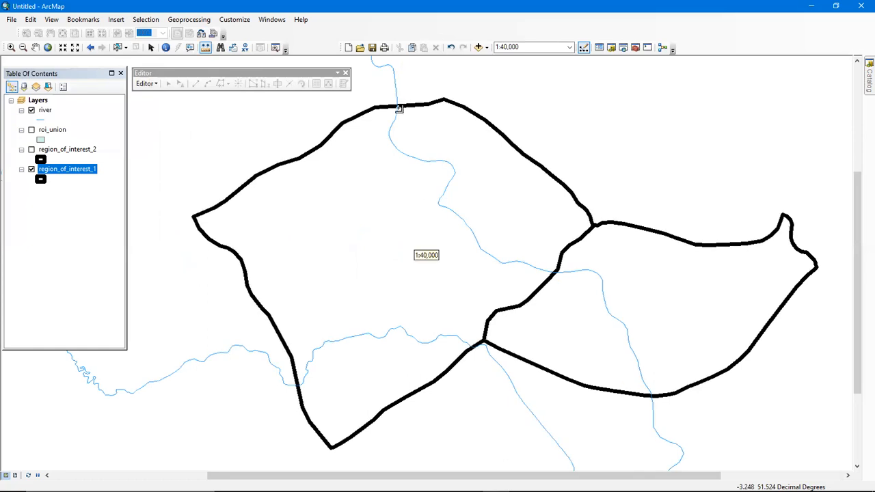
scroll(401, 110, up, 1)
right_click(72, 170)
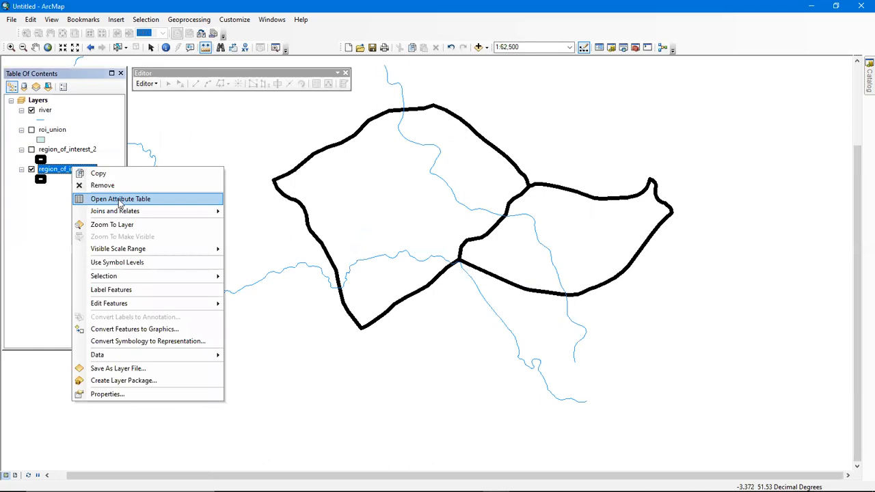
click(119, 199)
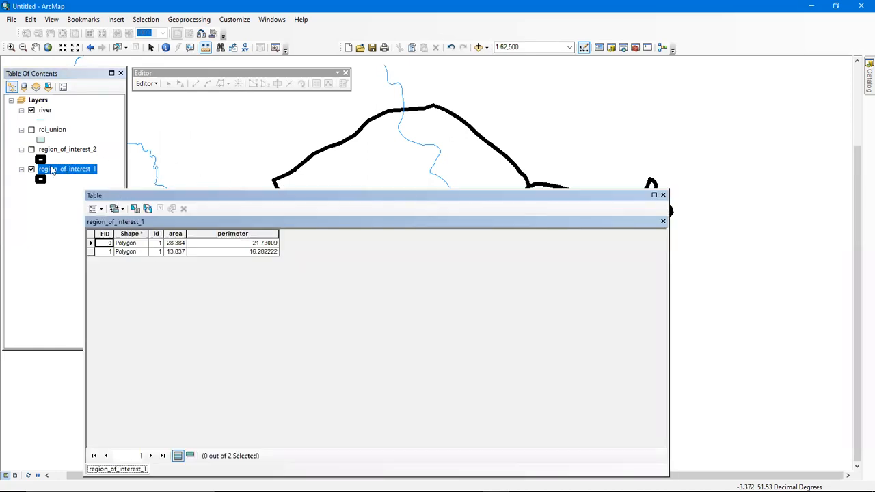
click(662, 195)
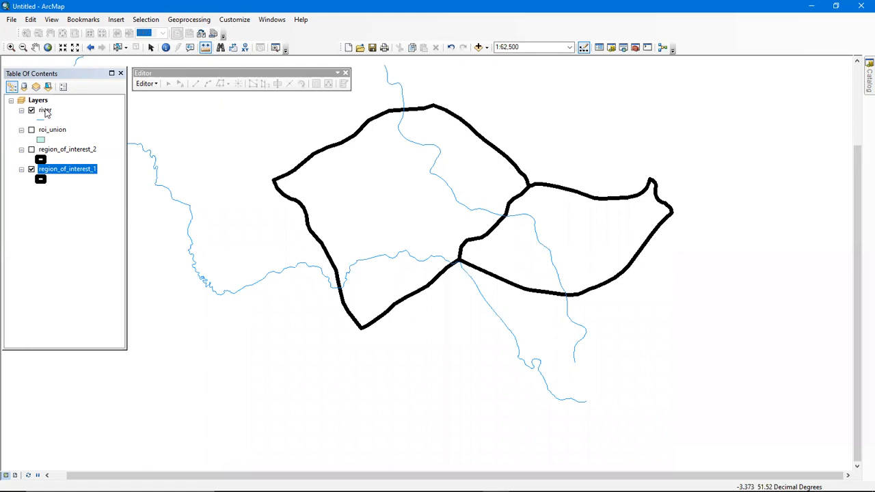
Open the river layer's attribute table and place it where its records can be examined.
click(45, 112)
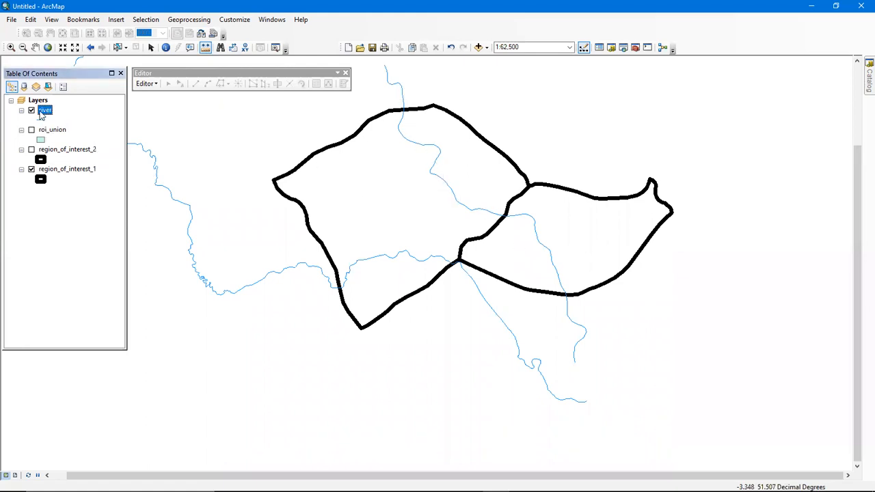
right_click(45, 110)
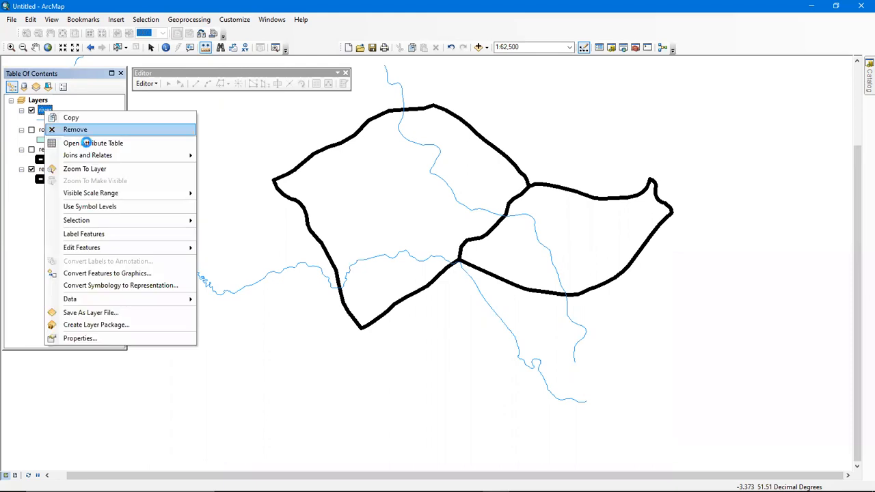
click(86, 143)
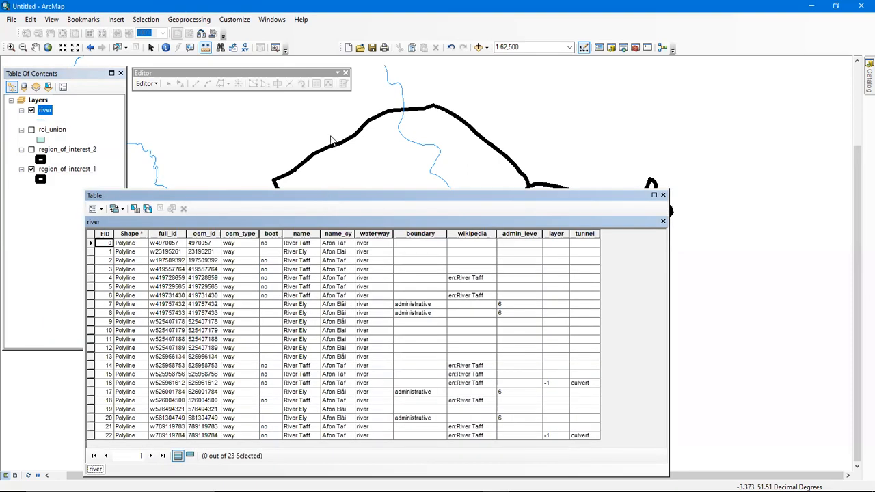
drag(299, 202, 307, 117)
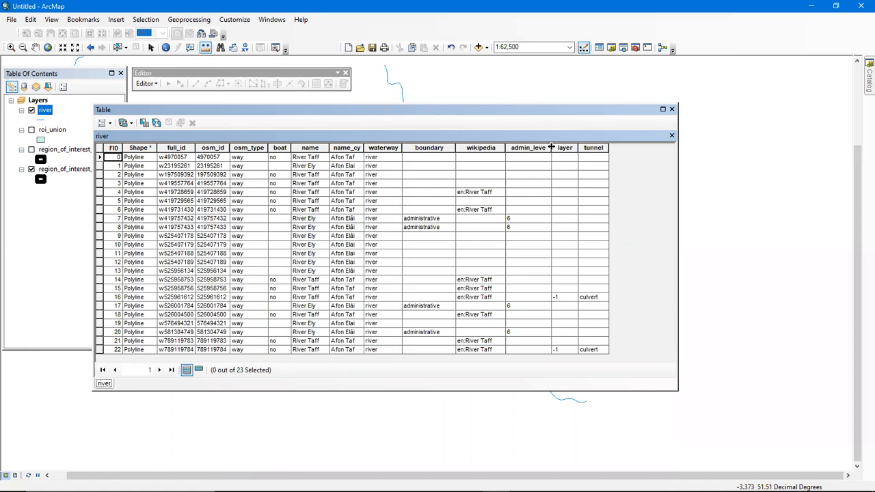
Add a field named length of type Float to the river table, and close the table.
click(110, 124)
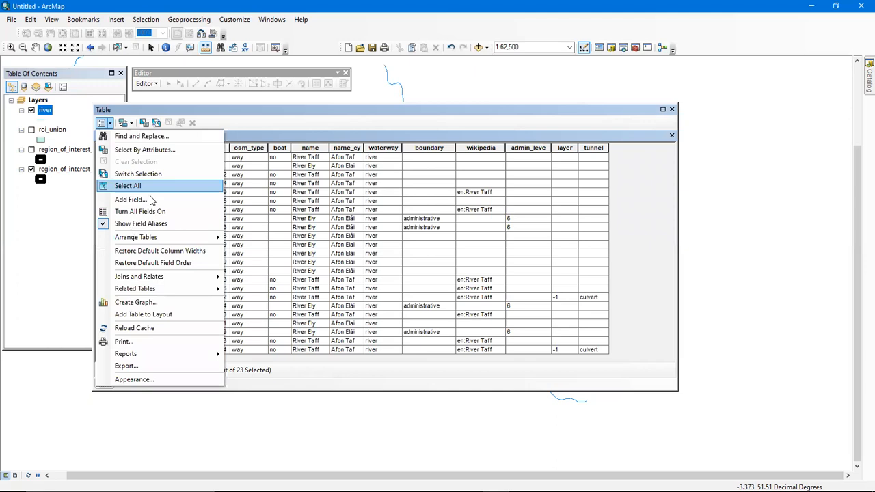
click(153, 199)
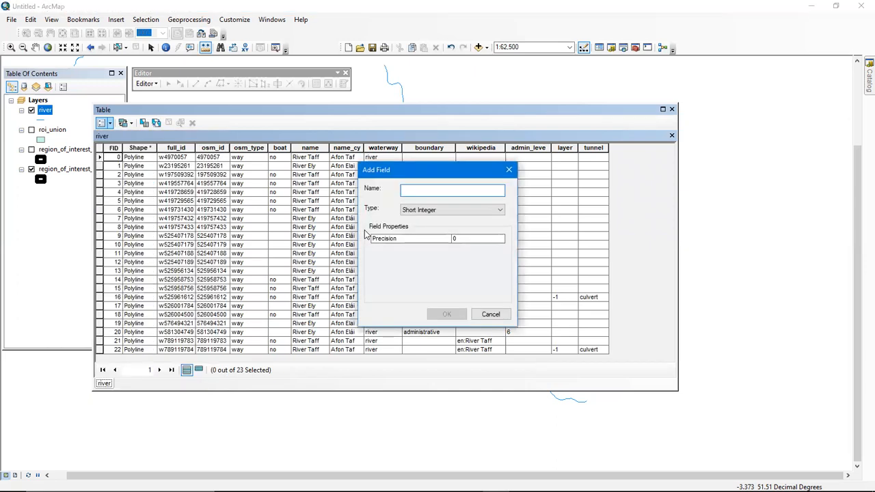
text(leng)
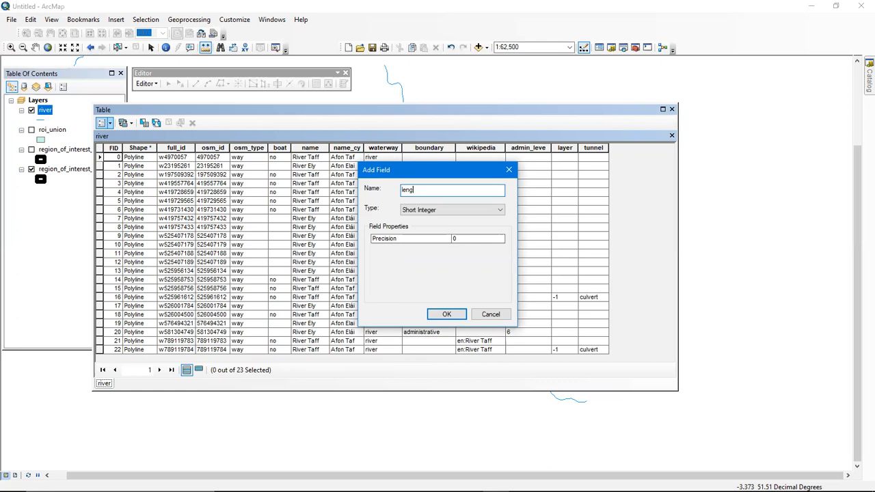
click(479, 211)
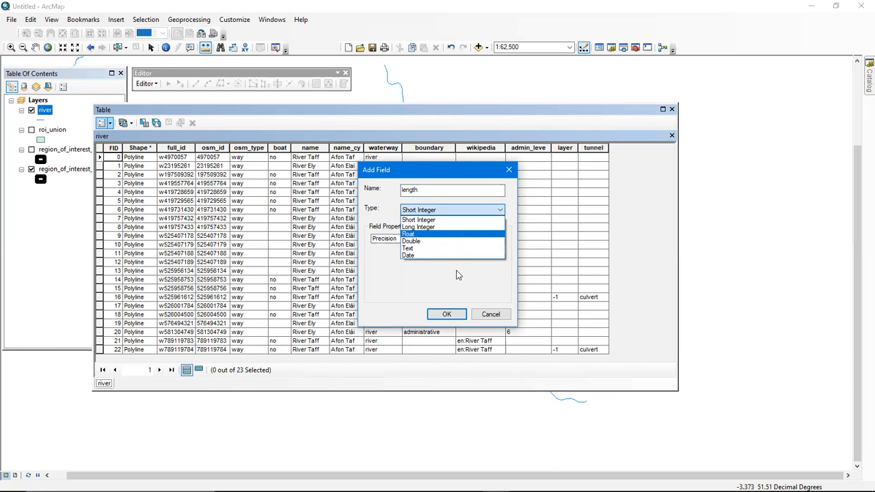
click(451, 234)
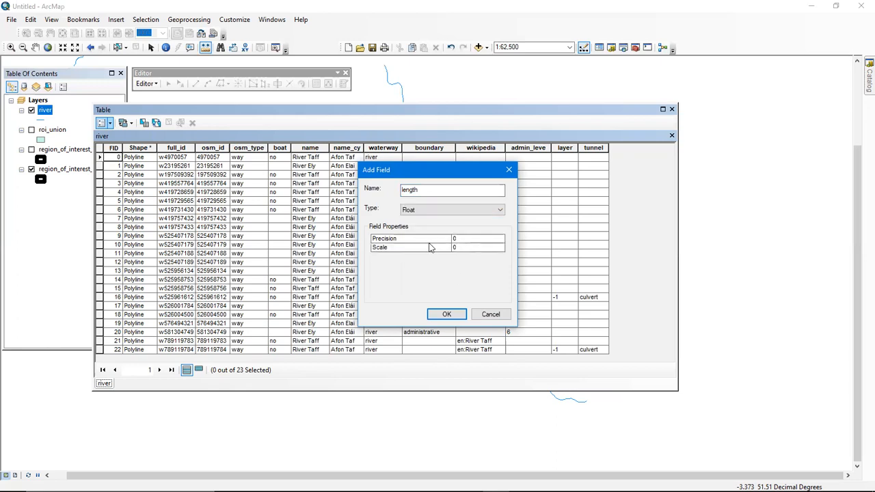
click(446, 314)
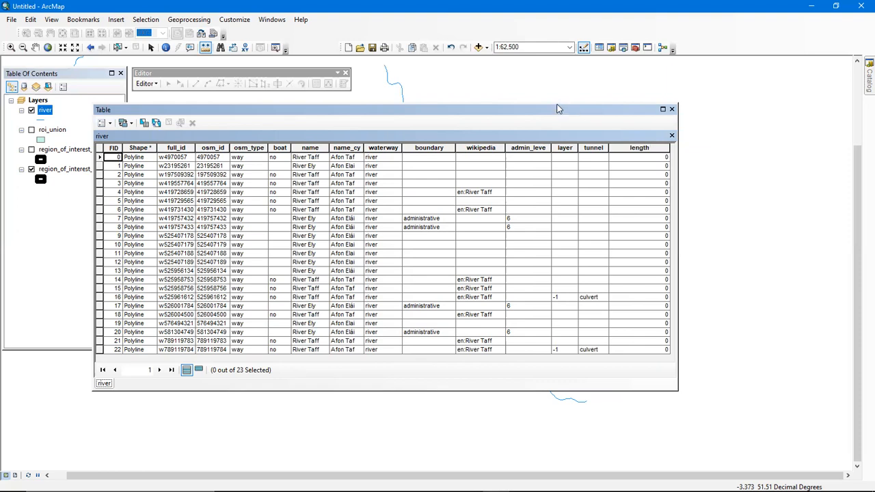
drag(556, 108, 618, 147)
drag(632, 196, 268, 187)
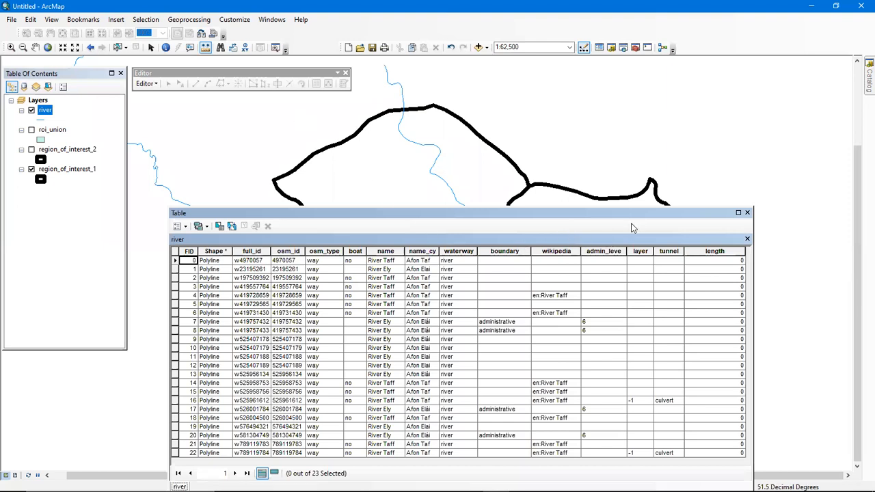
click(748, 214)
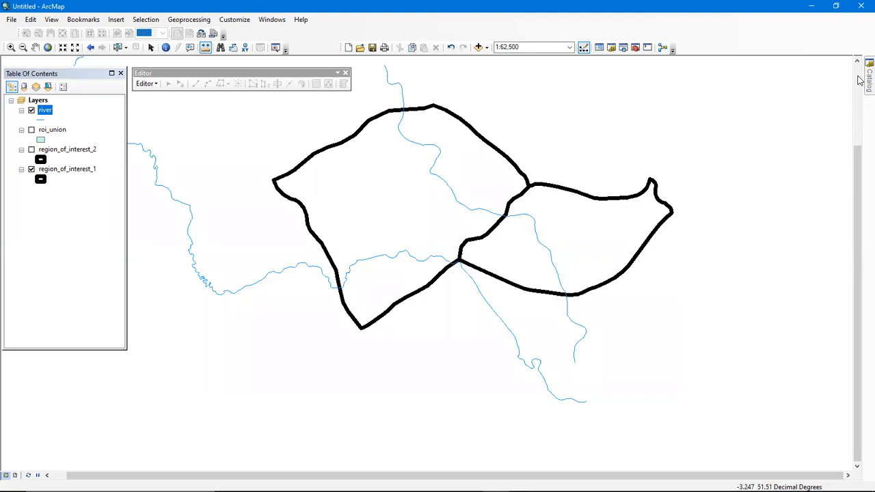
Add rivers_dissolve.shp from the Catalog to the map and remove the river layer.
click(868, 76)
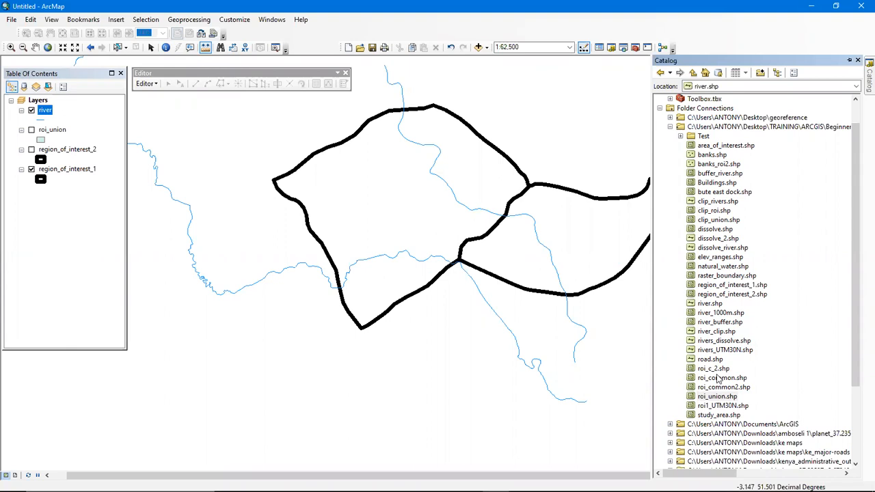
drag(716, 346, 395, 235)
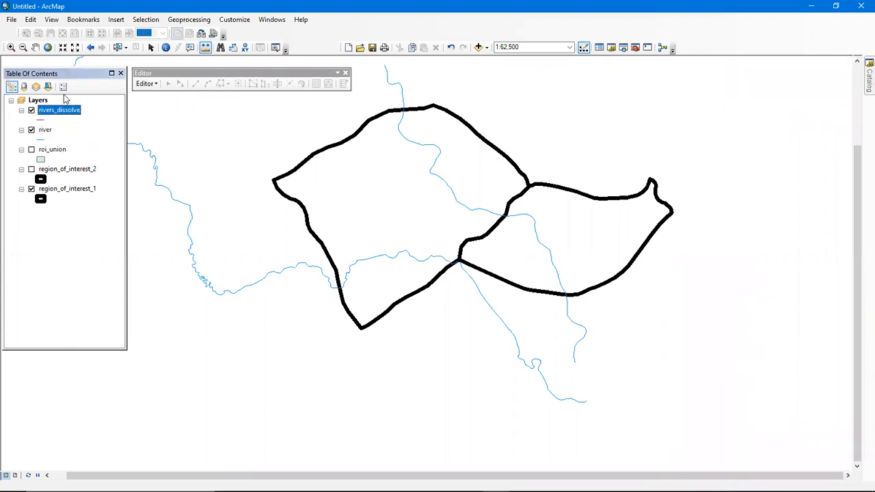
click(31, 130)
right_click(43, 131)
click(53, 151)
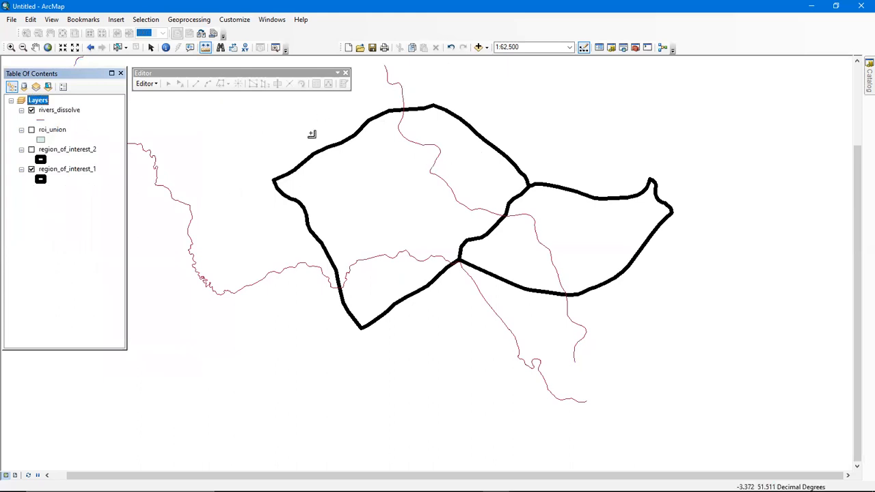
Open the rivers_dissolve attribute table, move it clear of the map, and select the River Ely record.
click(52, 112)
right_click(52, 112)
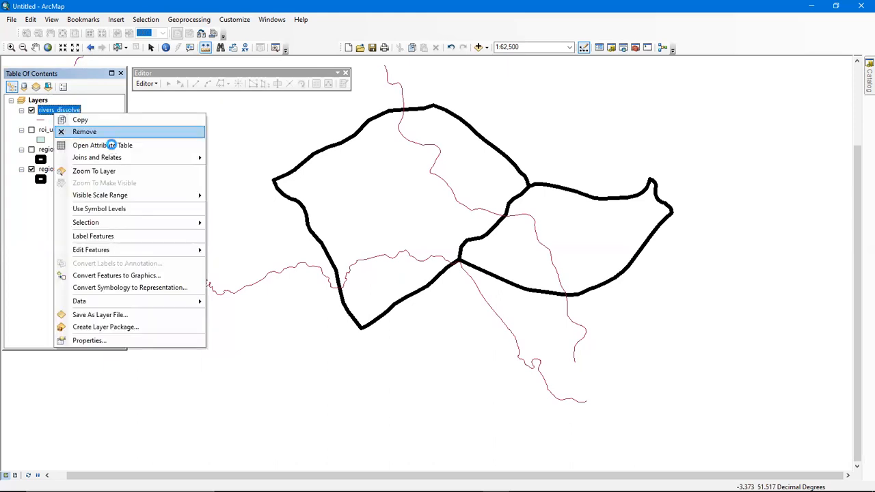
click(111, 144)
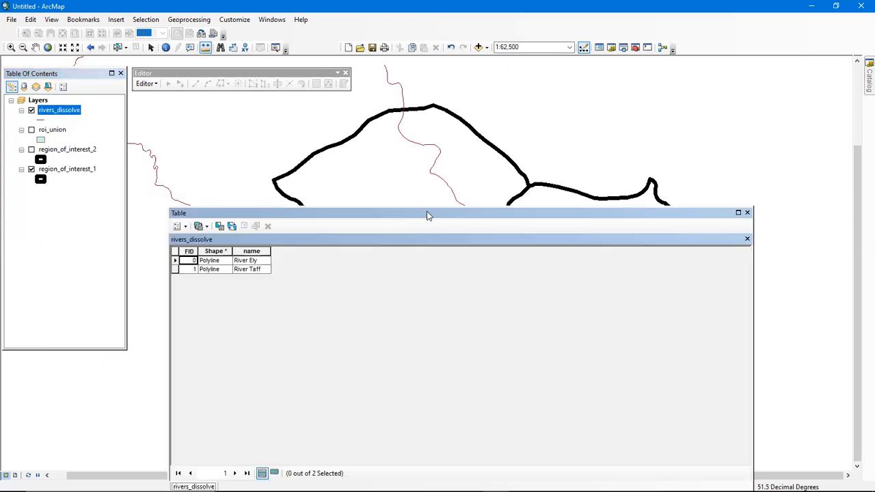
drag(299, 213, 354, 138)
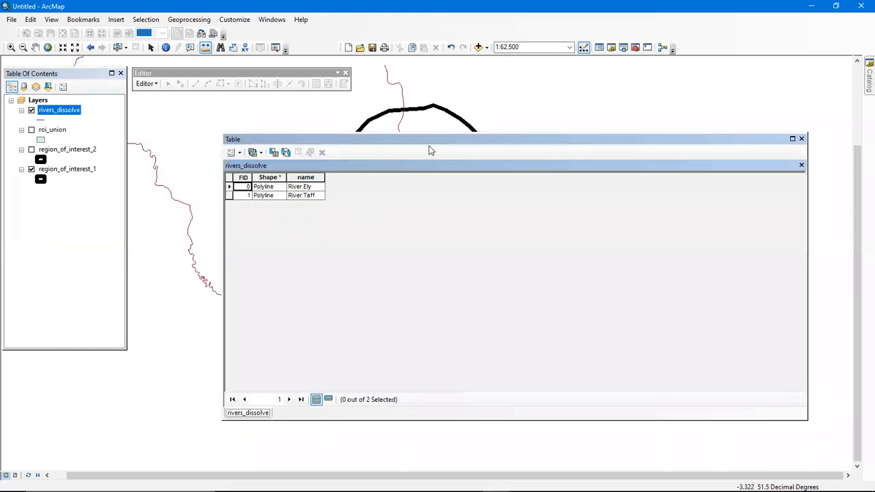
drag(322, 139, 400, 235)
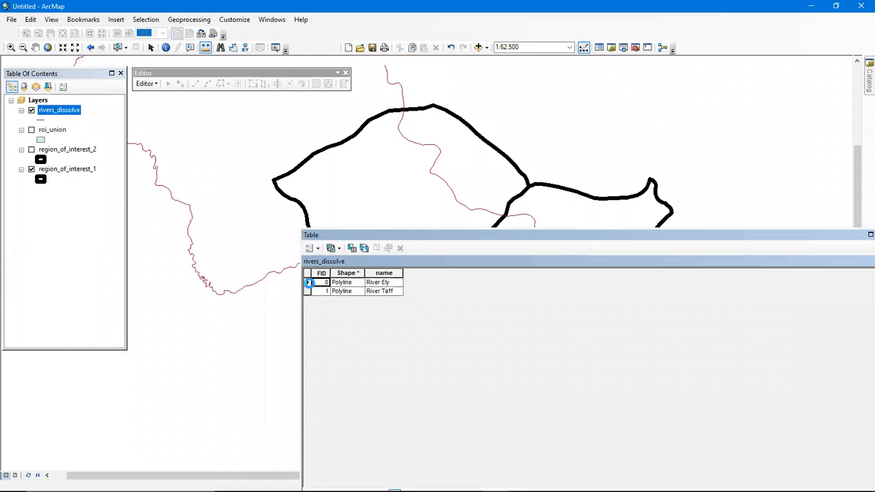
click(308, 283)
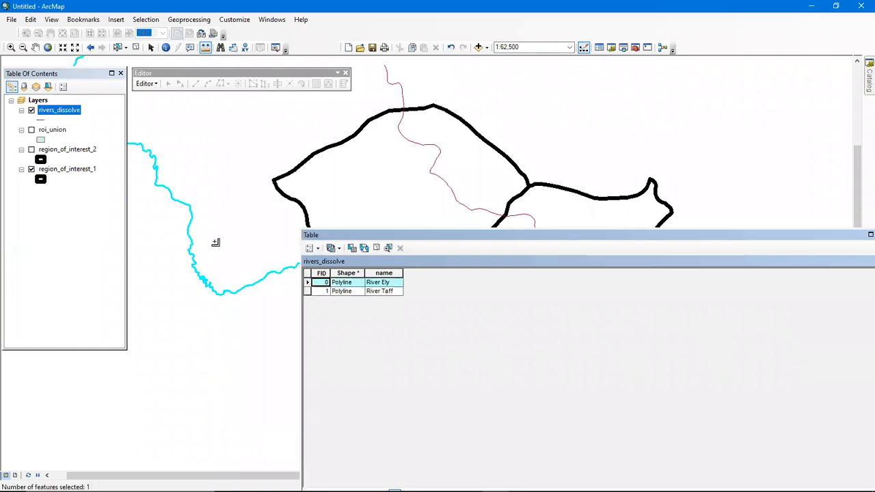
Select the River Taff record and add a field named length to the rivers_dissolve table.
click(308, 291)
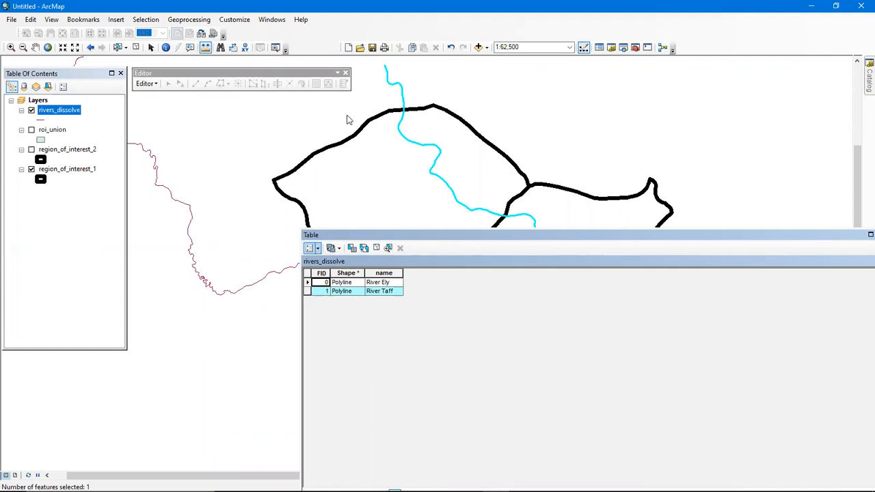
click(313, 247)
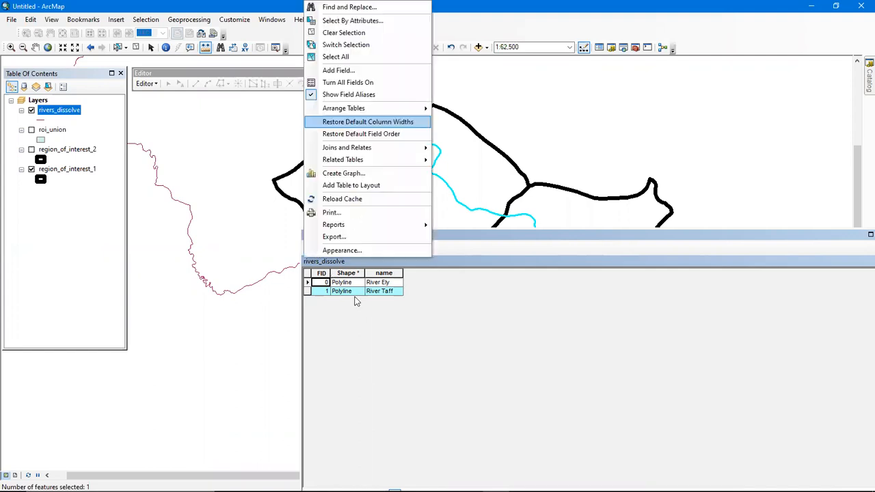
click(317, 248)
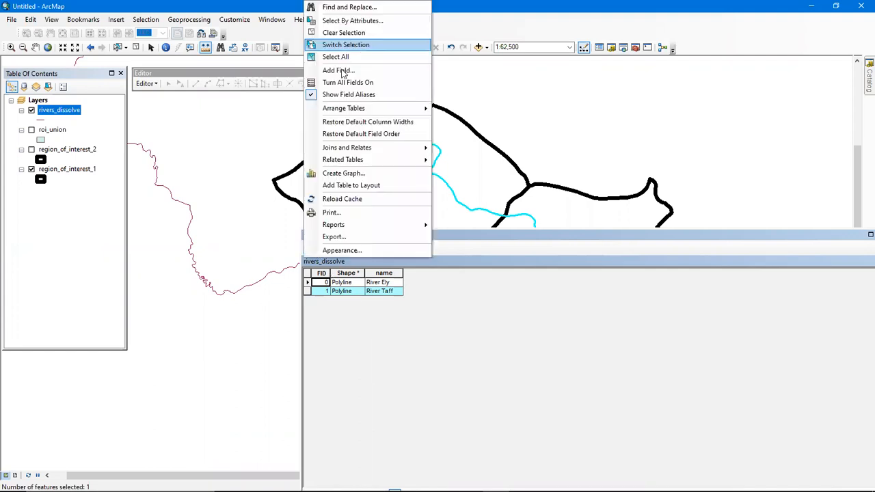
key(Return)
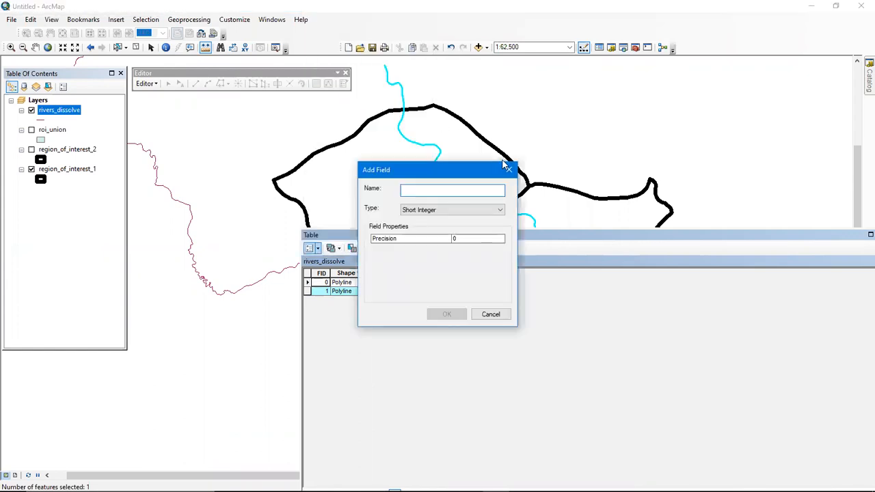
text(lent)
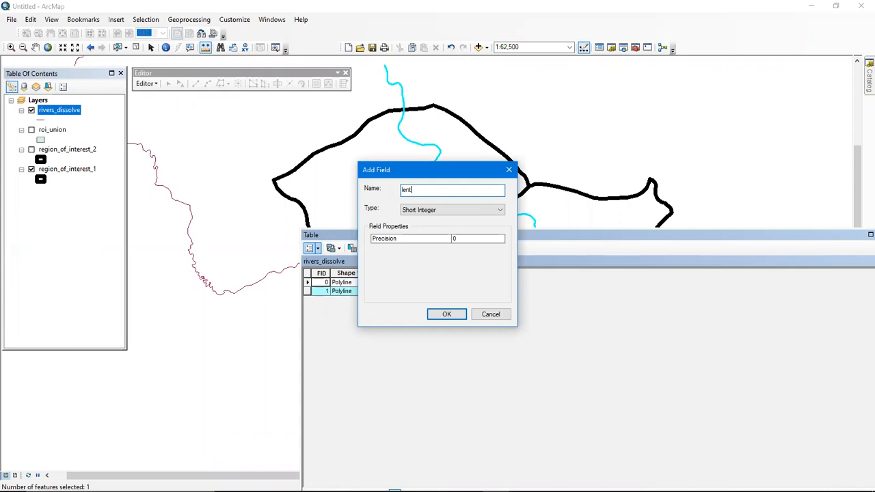
click(468, 206)
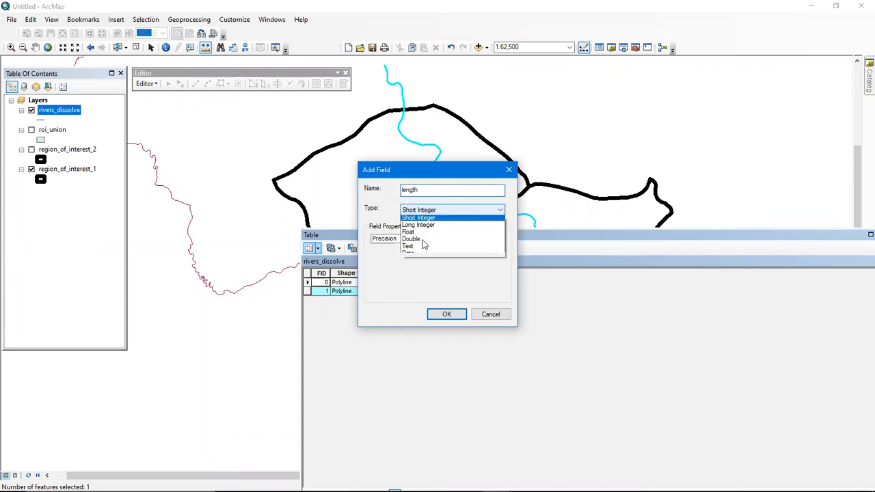
click(438, 314)
click(439, 315)
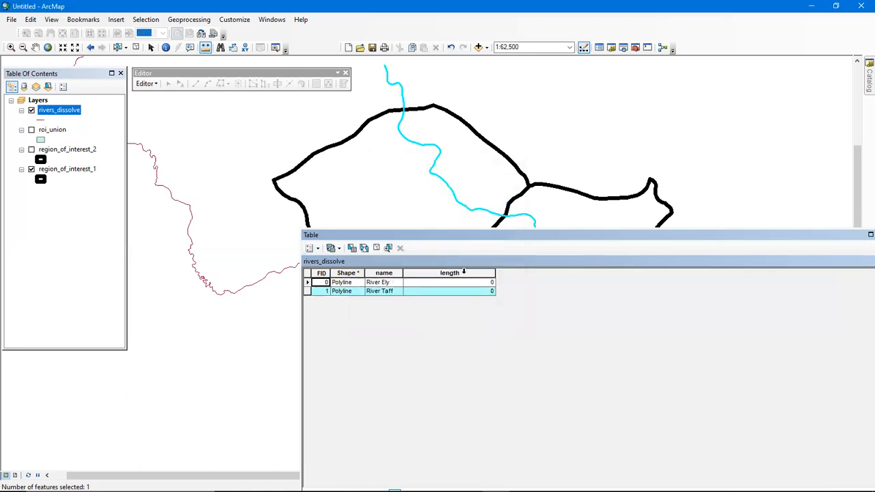
Calculate the River Taff record's length in meters, using the data frame's WGS 1984 Complex UTM Zone 30N coordinate system.
right_click(466, 273)
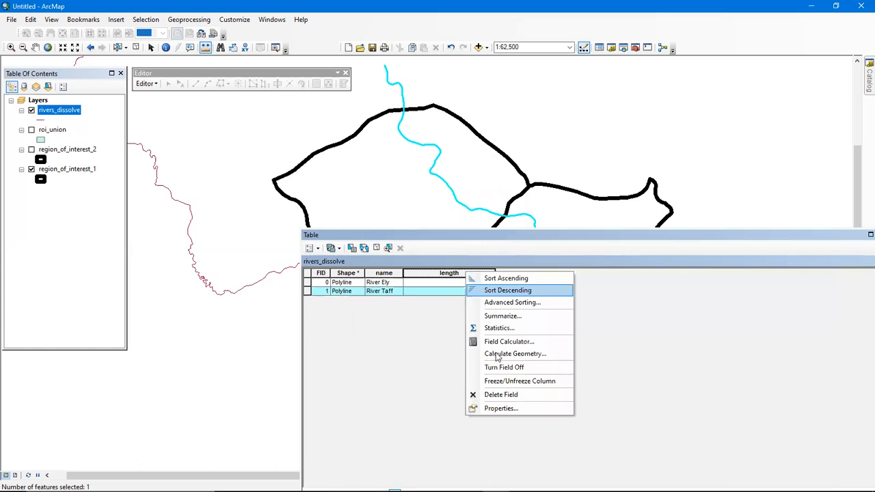
click(498, 354)
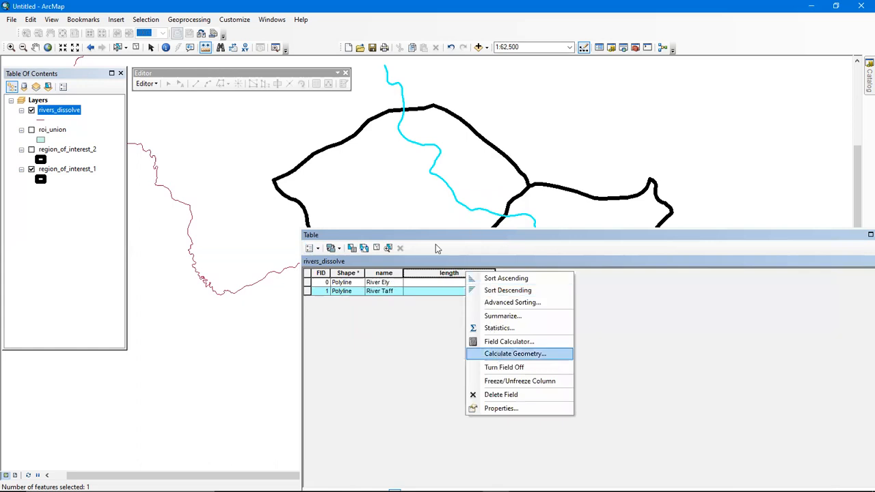
click(412, 271)
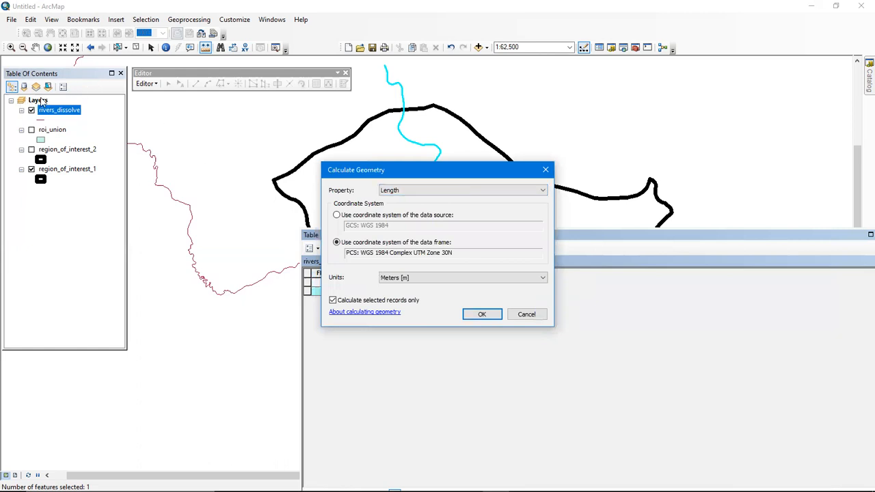
click(508, 190)
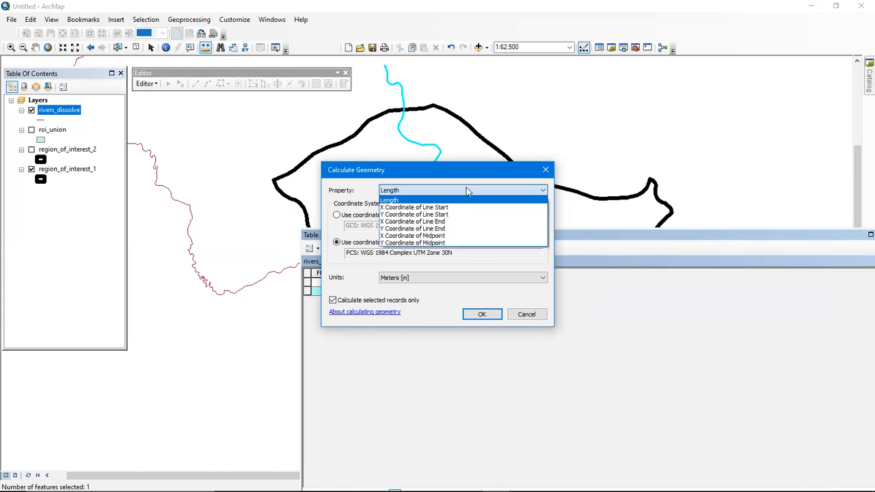
click(362, 262)
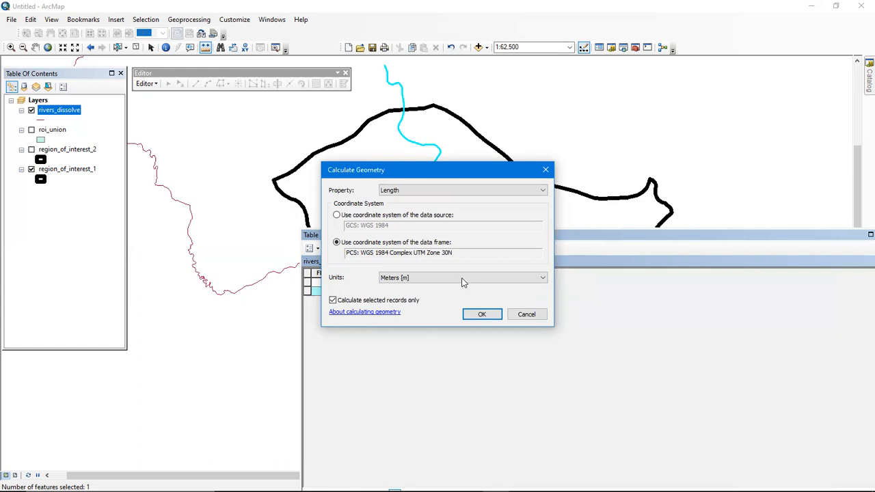
click(481, 315)
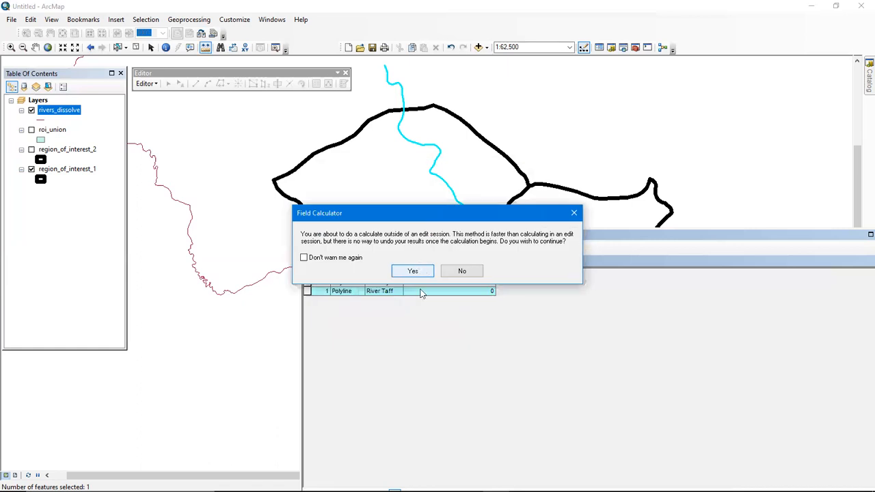
key(Return)
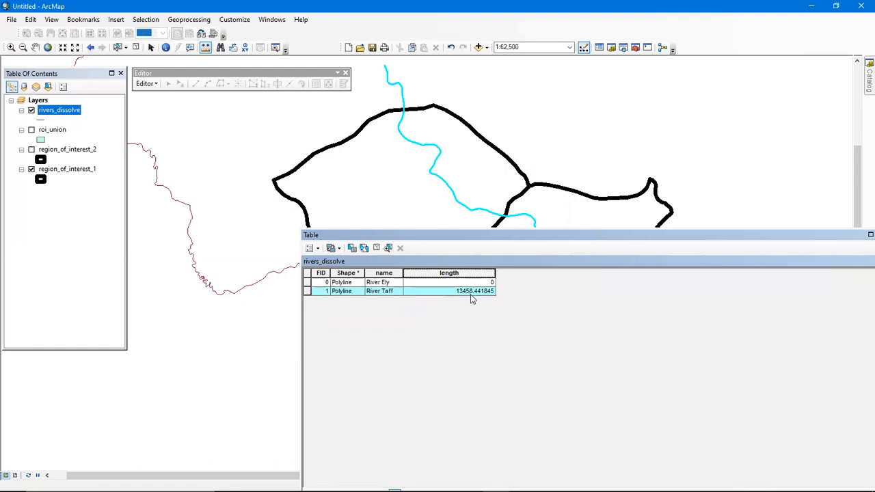
Select the River Ely record and calculate its length in meters using the data frame's coordinate system.
click(307, 283)
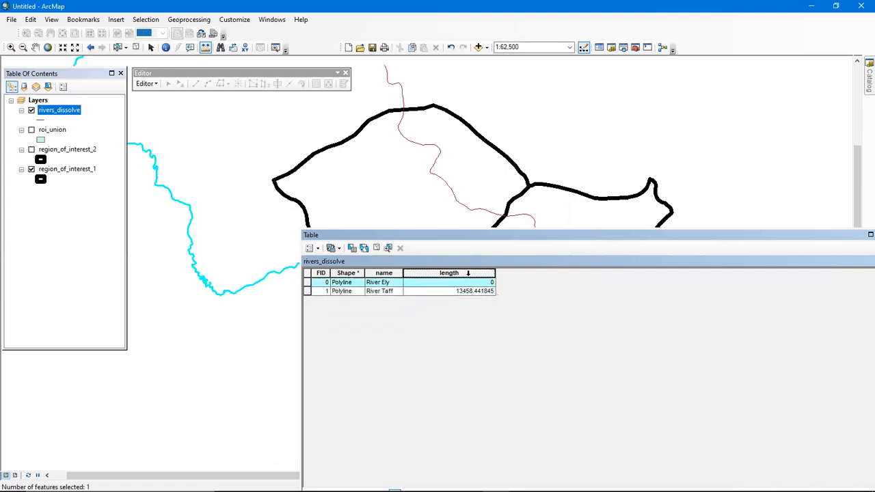
right_click(470, 274)
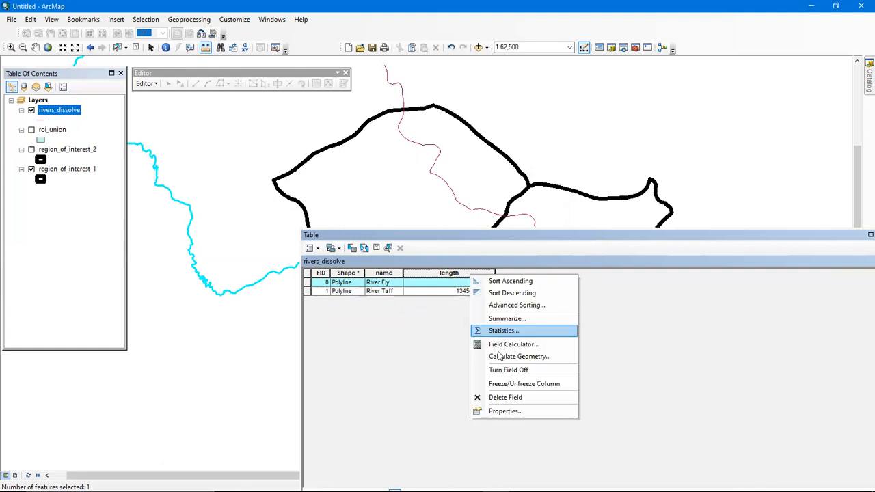
click(499, 357)
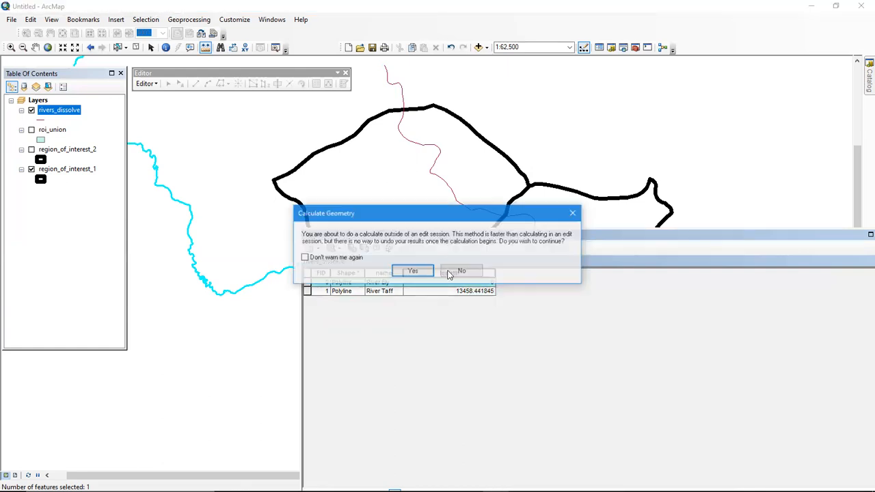
click(412, 271)
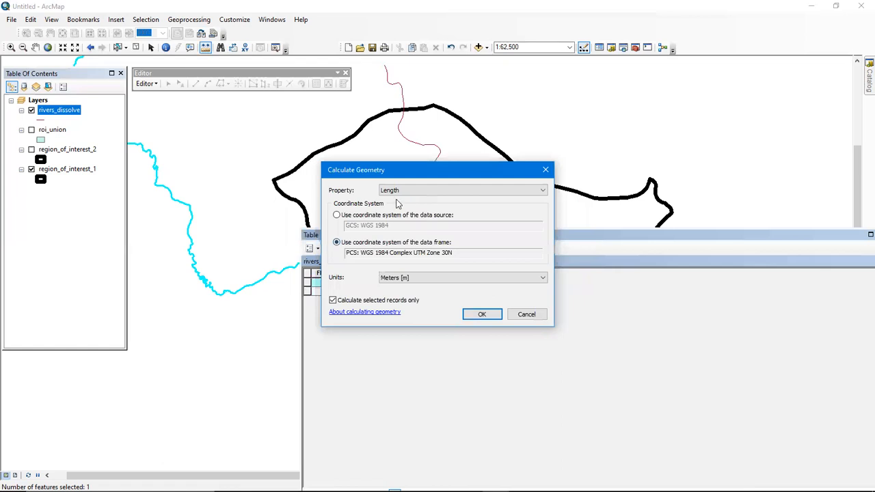
click(482, 314)
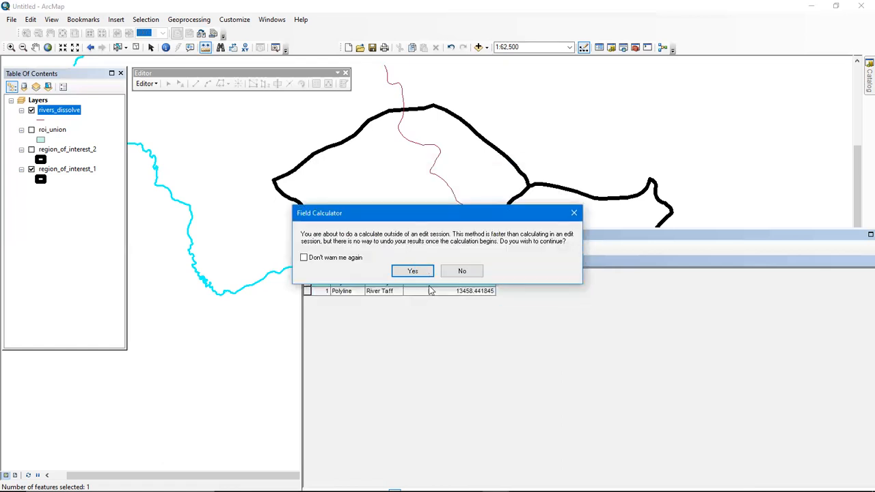
click(415, 269)
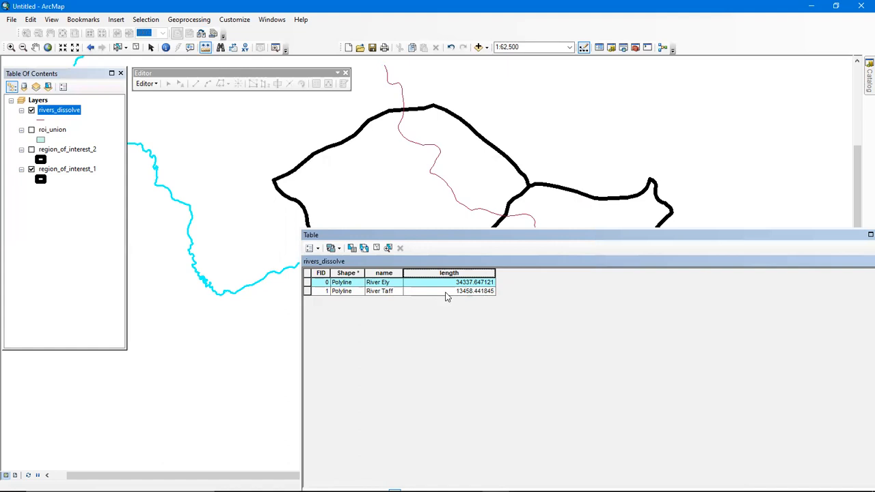
Close the rivers_dissolve table and search for geoprocessing tools matching reproject.
drag(410, 200, 411, 197)
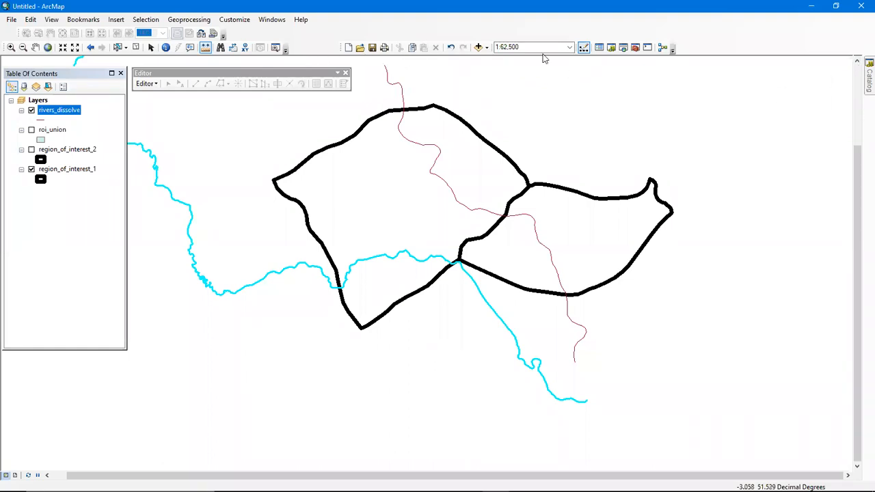
click(637, 46)
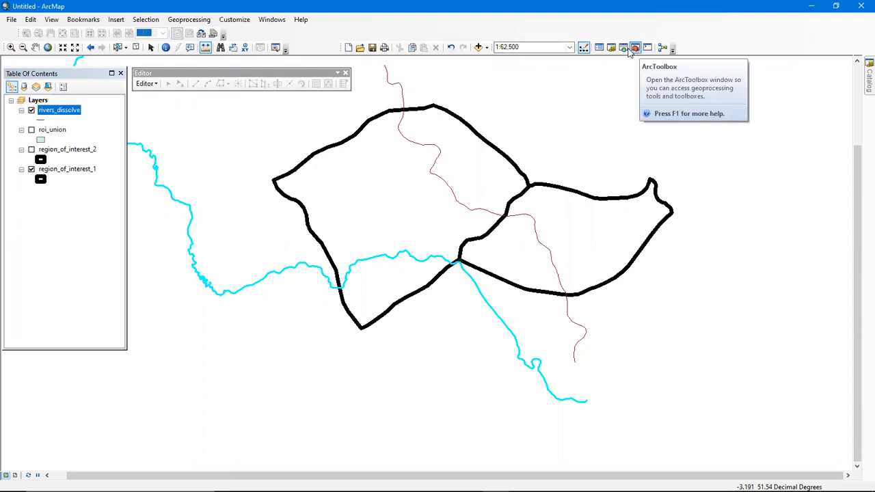
click(631, 50)
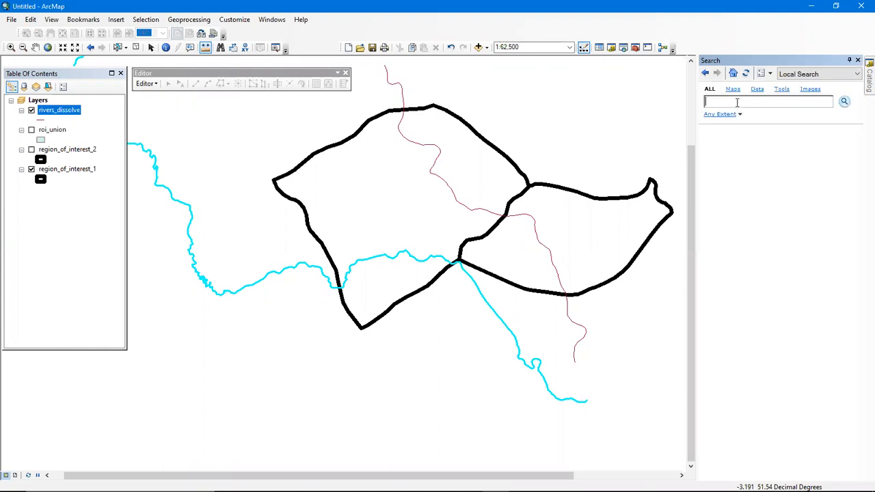
text(pro)
key(BackSpace)
key(BackSpace)
key(BackSpace)
key(BackSpace)
text(t)
key(Return)
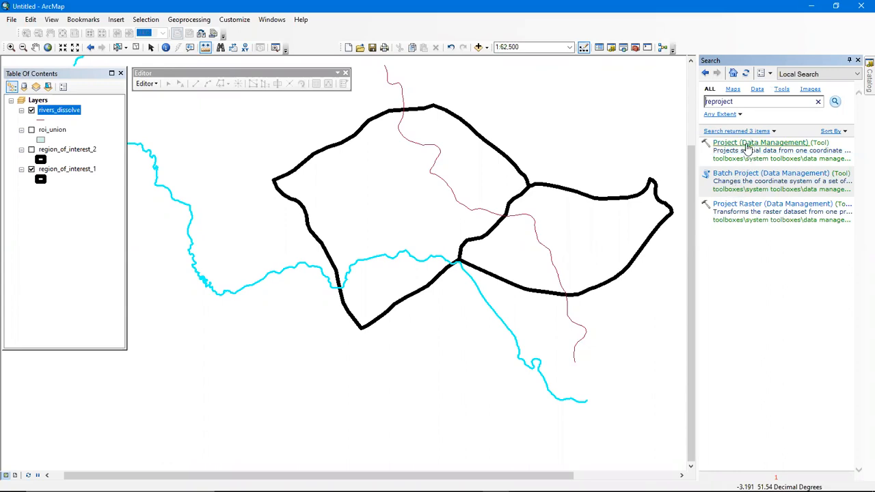
Open the Project data management tool, use rivers_dissolve as input, and save the output among the project shapefiles under a name starting with reproject_.
click(798, 142)
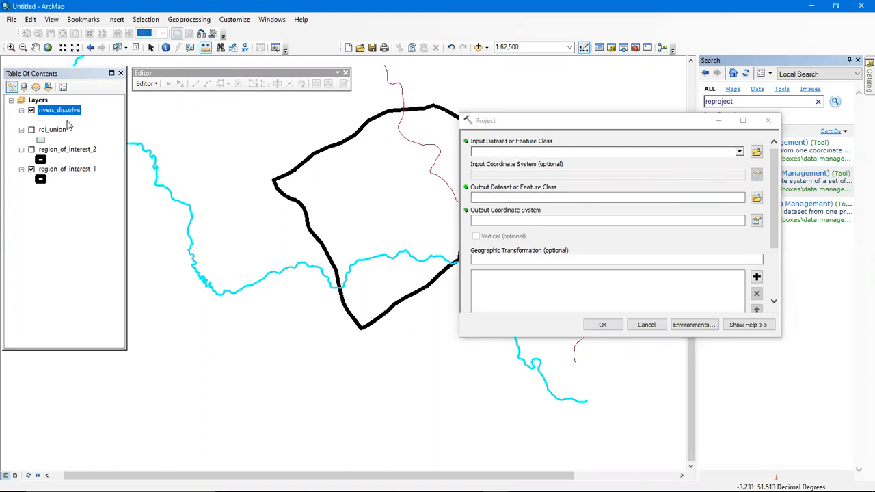
drag(65, 113, 508, 149)
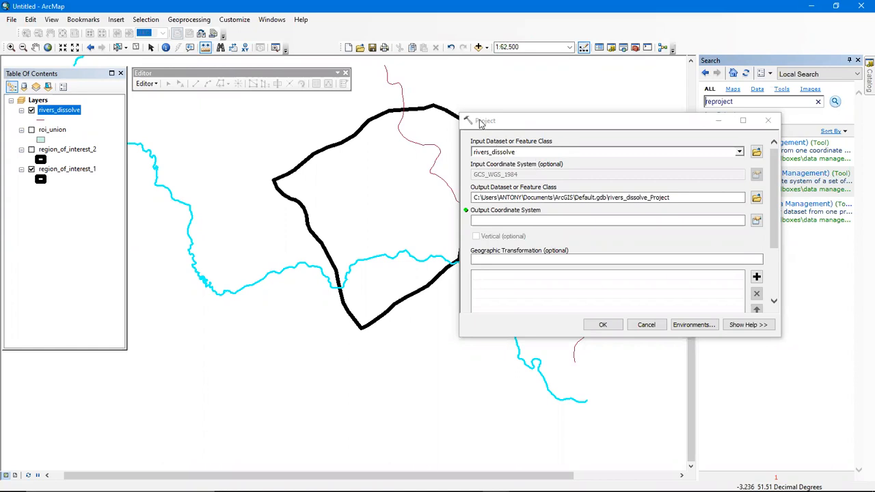
click(756, 198)
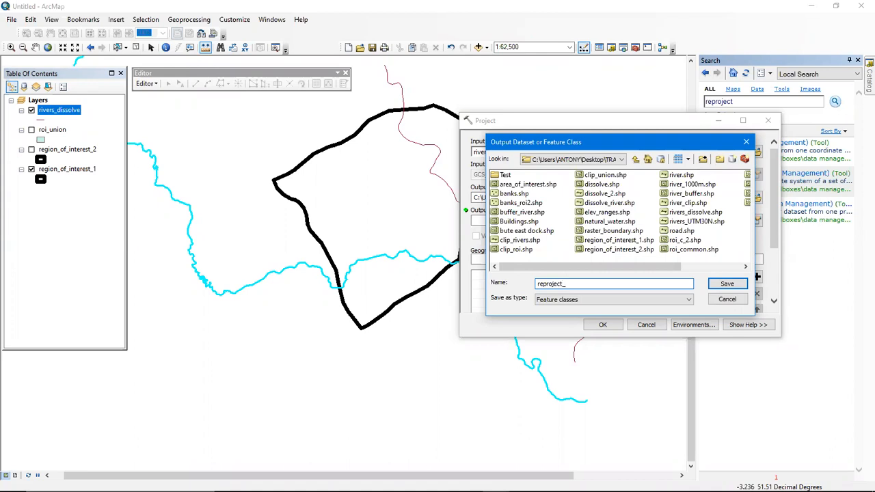
click(607, 327)
click(731, 281)
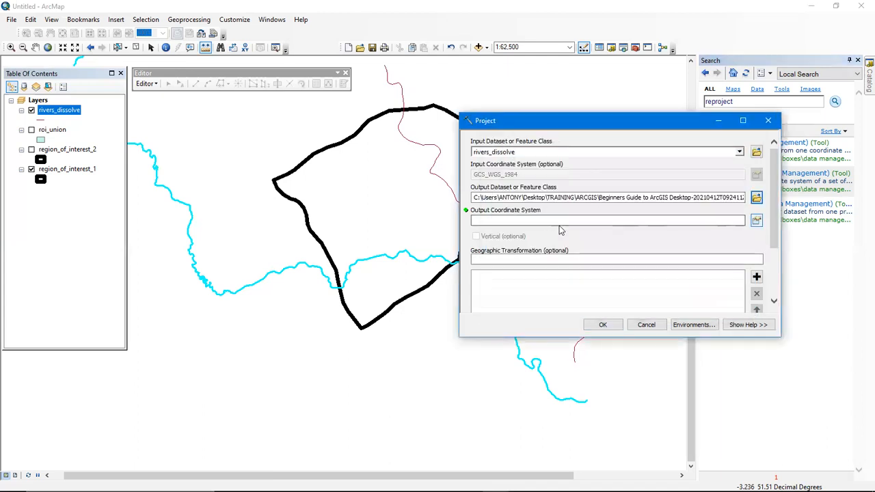
Set the output coordinate system to WGS 1984 Complex UTM Zone 30N and run the Project tool on rivers_dissolve.
click(515, 164)
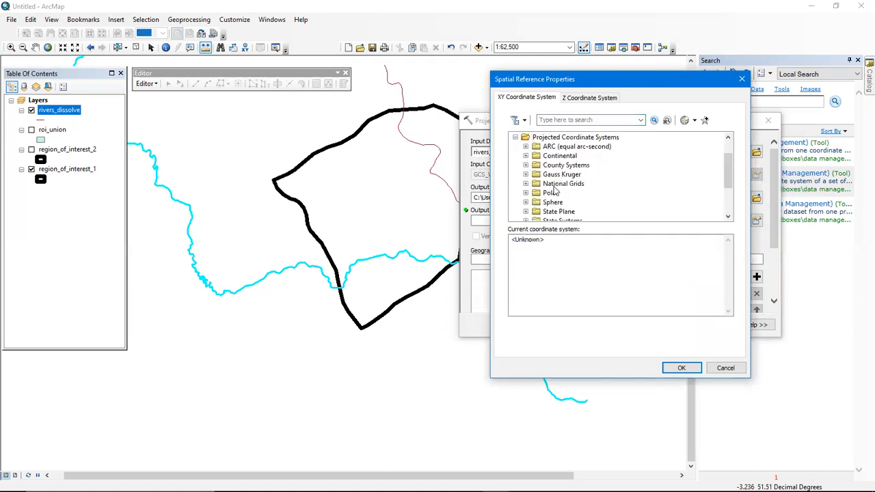
scroll(550, 188, down, 2)
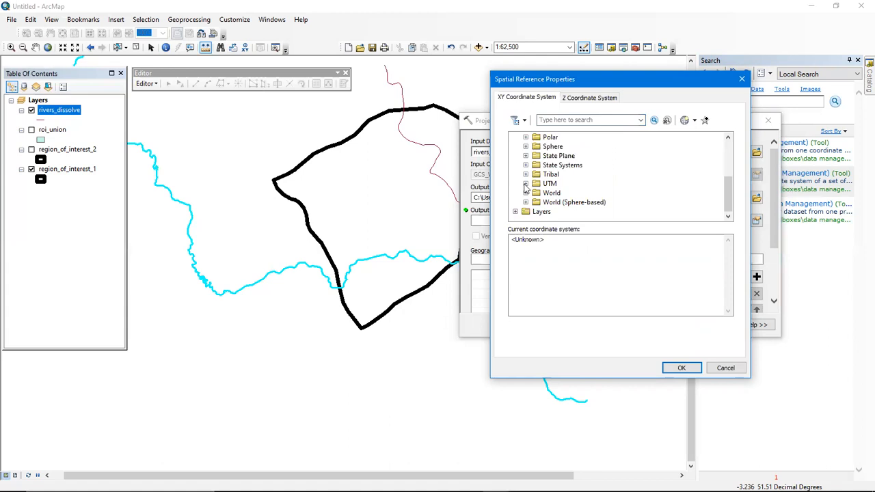
click(526, 184)
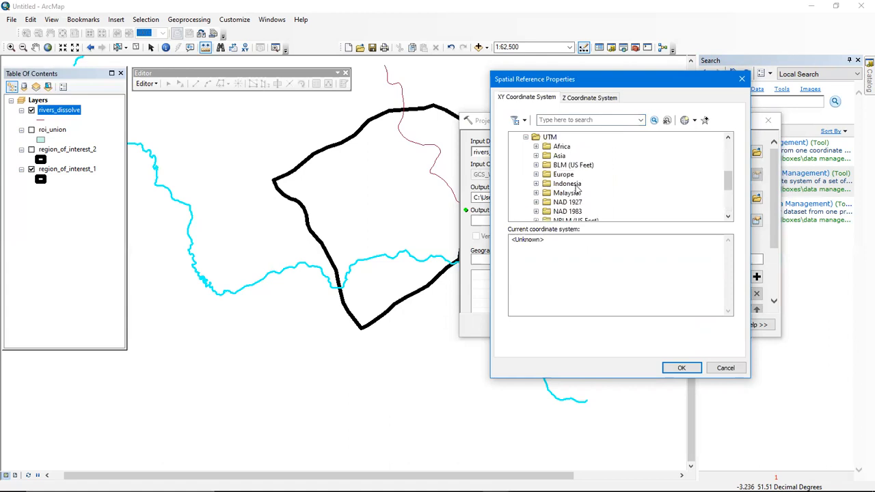
scroll(577, 189, down, 1)
scroll(581, 190, down, 2)
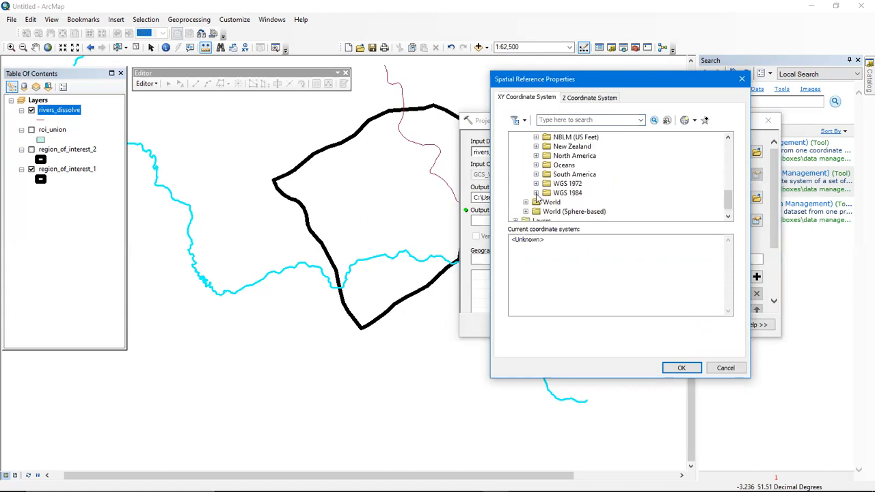
double_click(581, 191)
scroll(580, 192, down, 1)
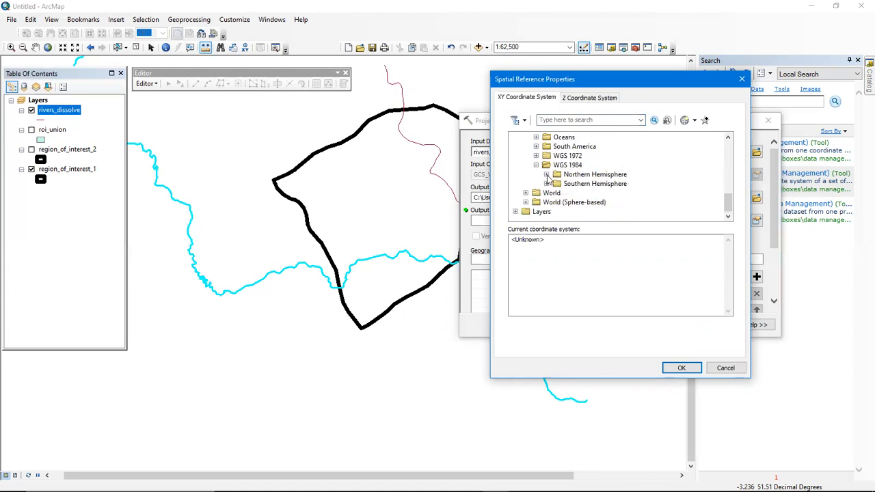
double_click(581, 176)
scroll(649, 190, down, 2)
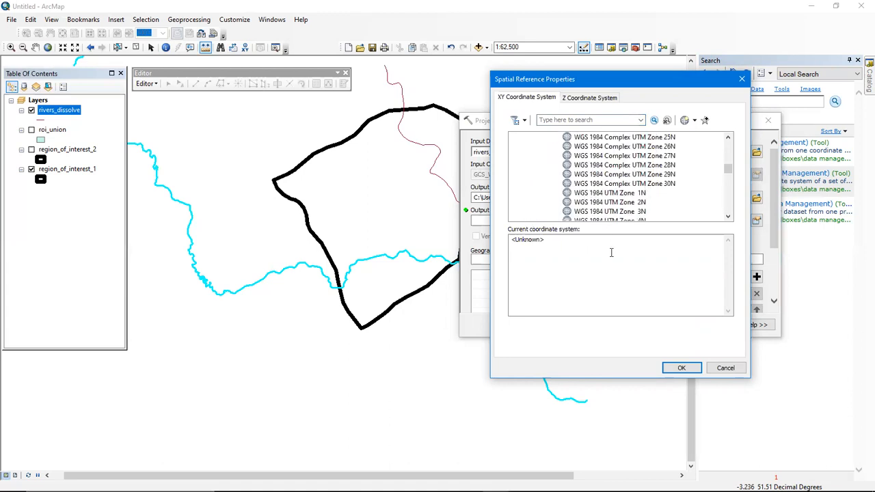
click(624, 183)
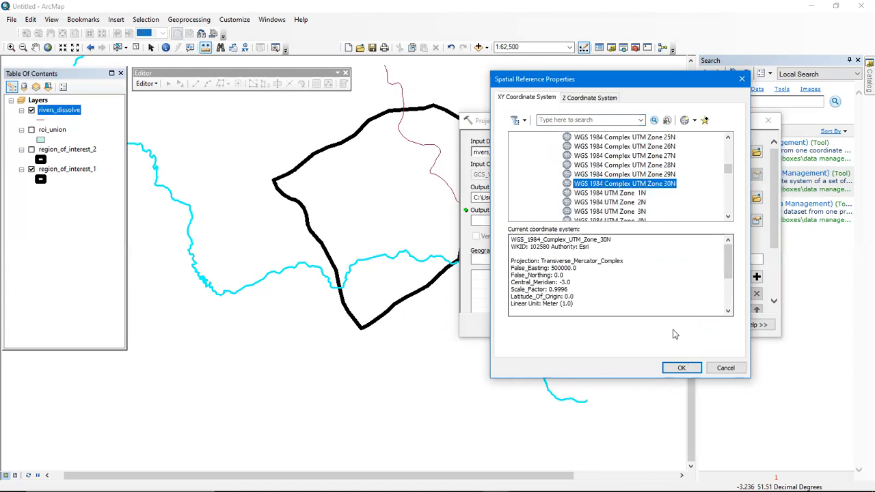
click(679, 368)
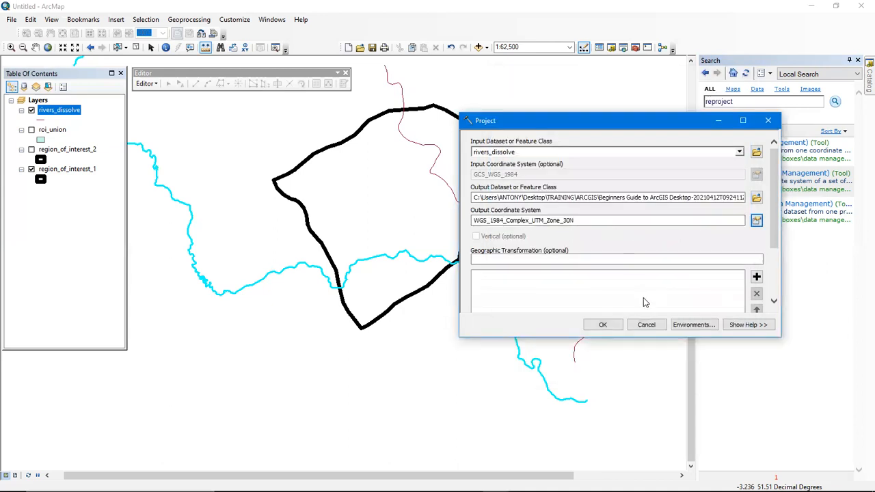
click(601, 326)
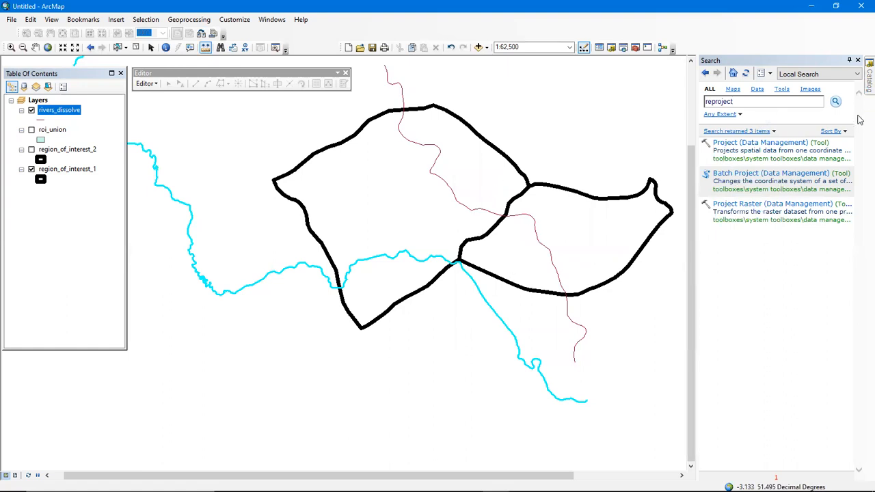
Find reproject_river.shp in the project's connected folder and add it to the map as a layer.
click(868, 82)
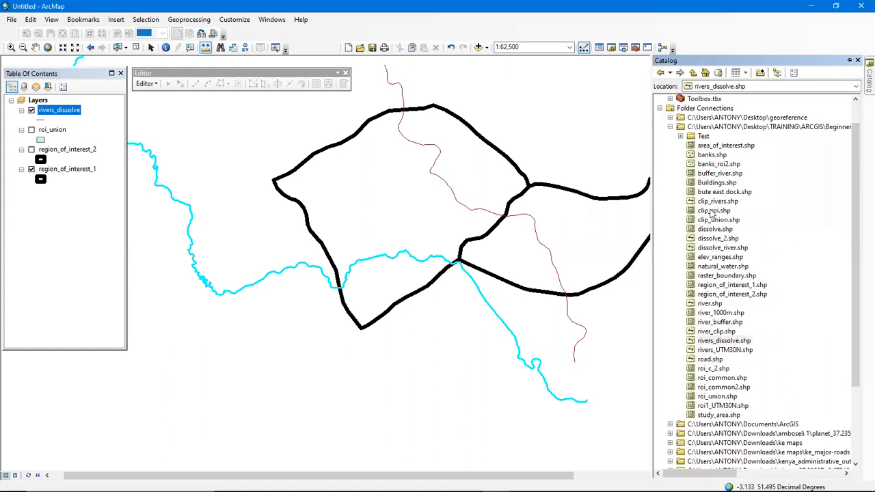
scroll(712, 284, down, 1)
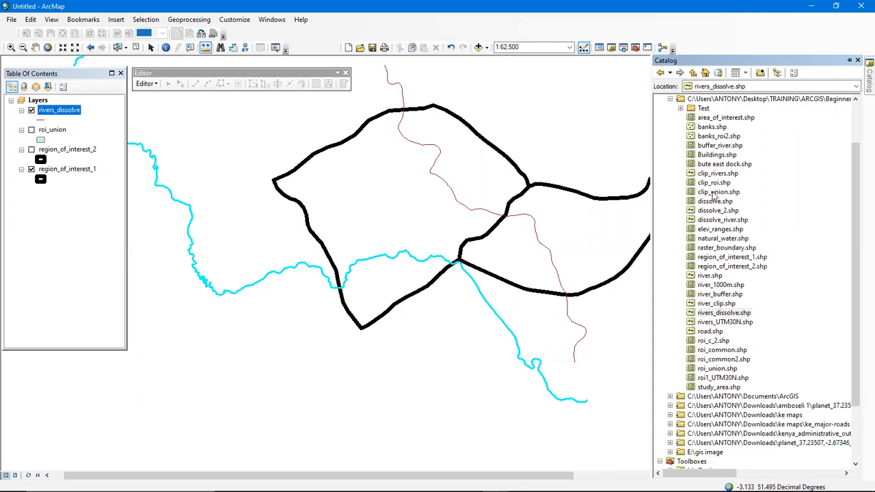
scroll(712, 192, up, 1)
scroll(712, 243, down, 1)
click(67, 115)
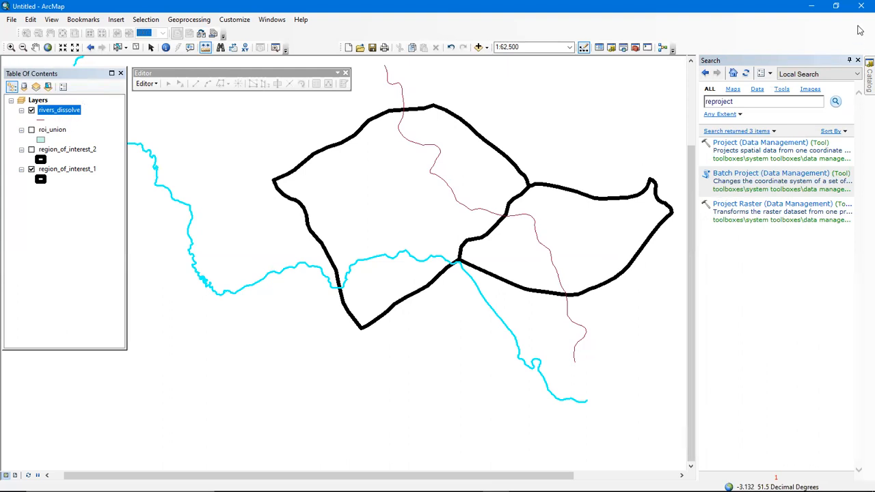
click(869, 77)
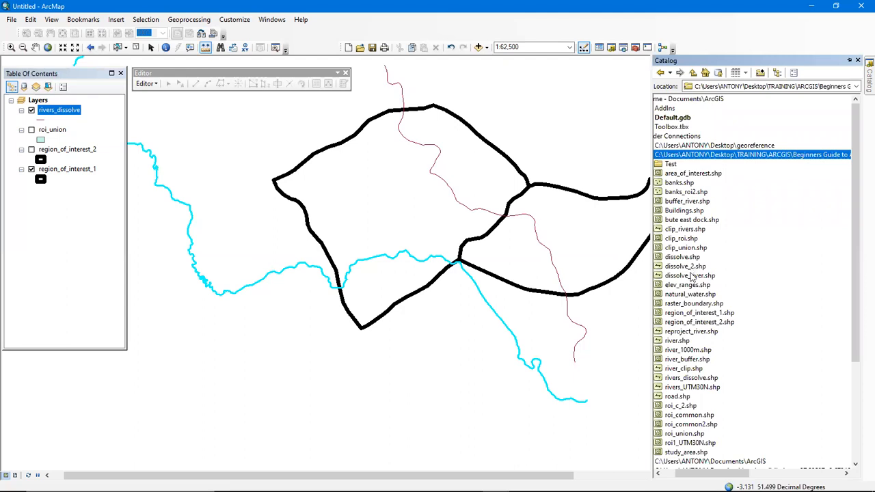
scroll(693, 277, down, 2)
drag(687, 277, 52, 204)
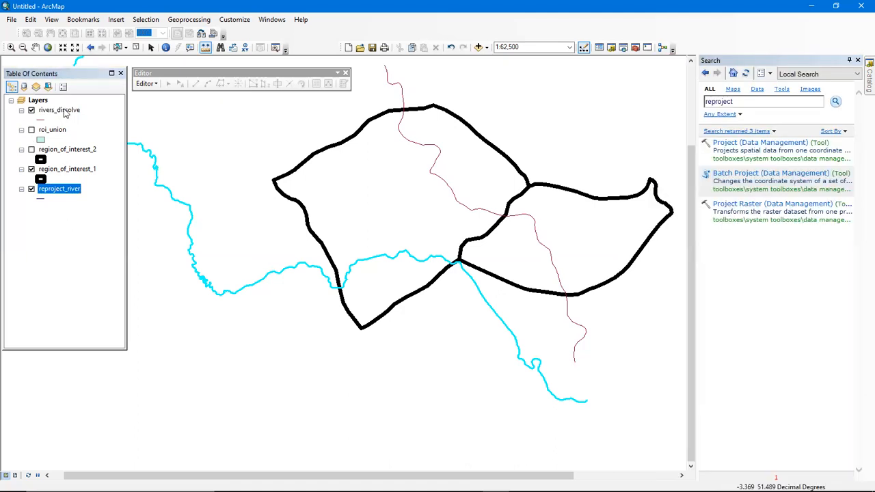
Examine the attribute table of the reproject_river layer, and close both the table and the tool search.
right_click(54, 191)
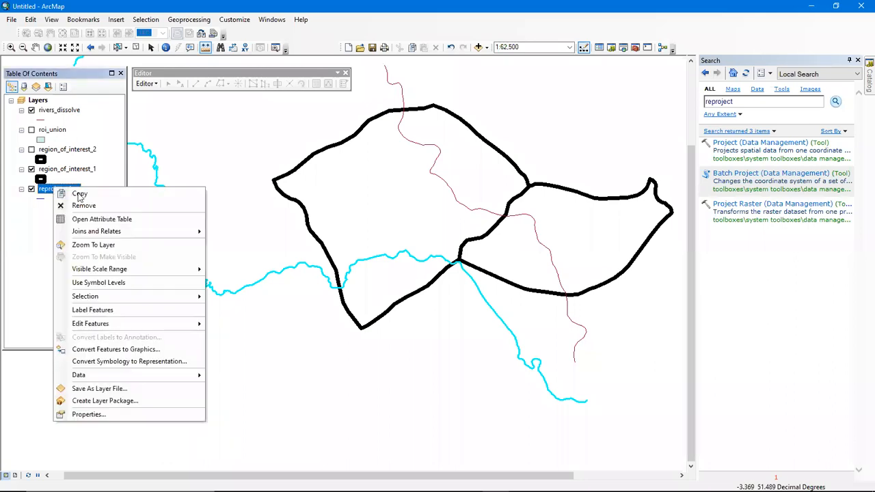
click(94, 219)
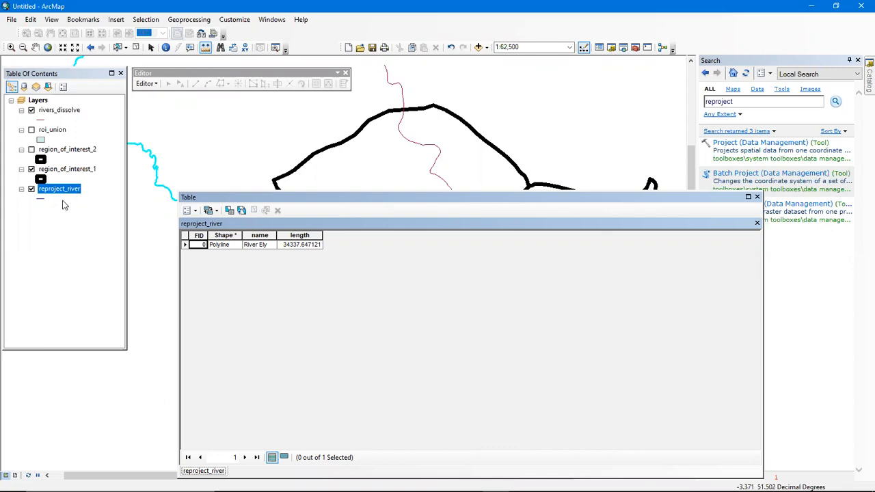
click(757, 198)
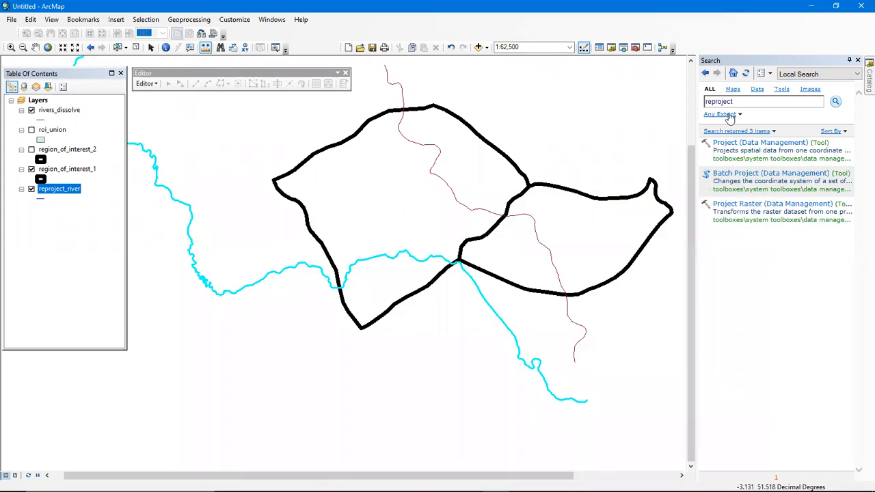
click(849, 60)
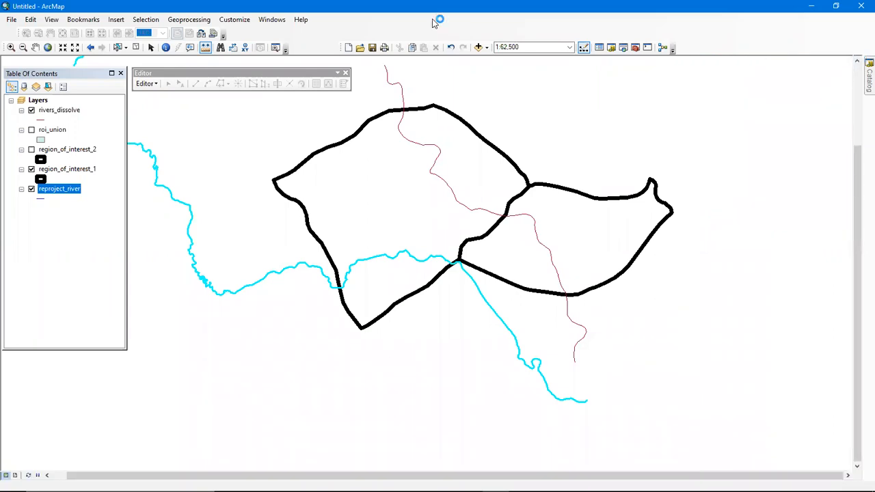